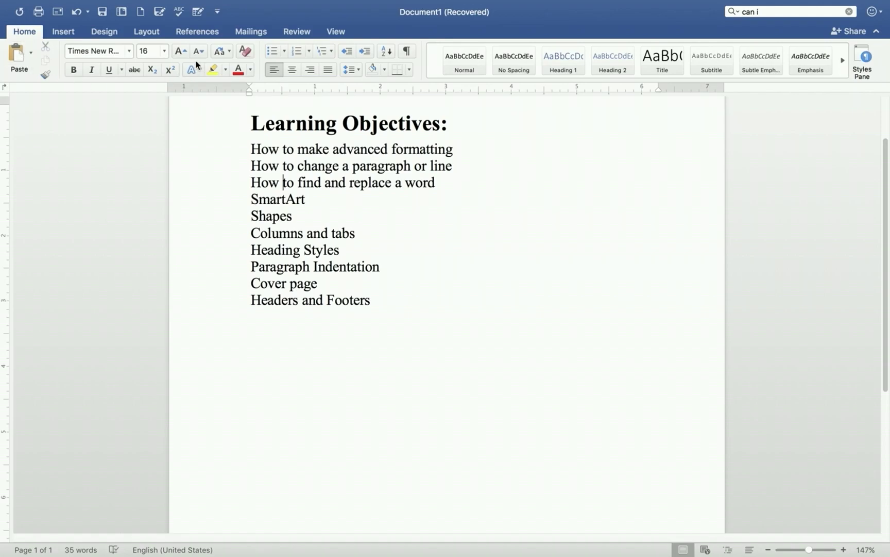
left_click(54, 35)
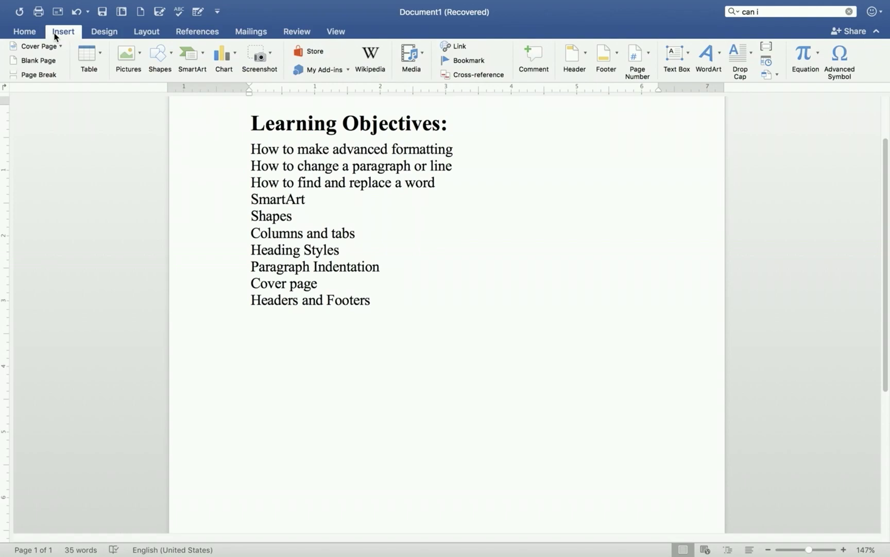
left_click(105, 32)
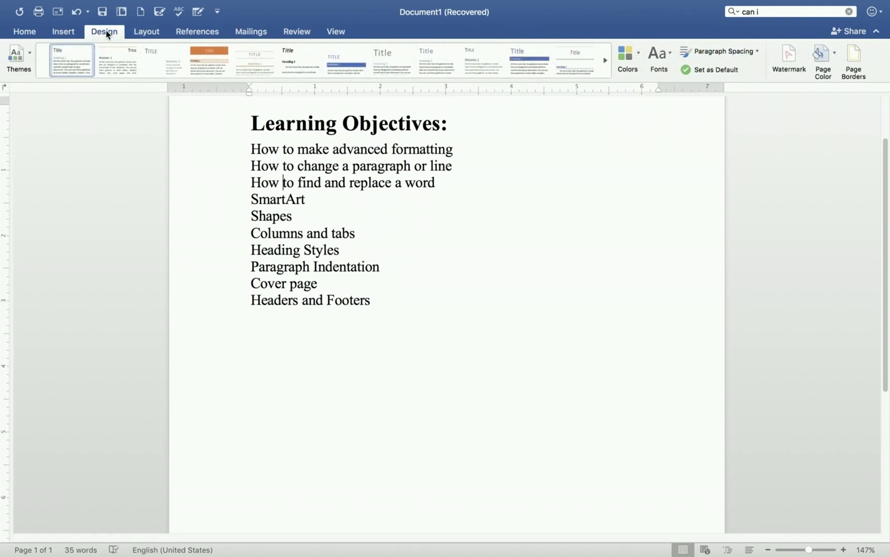
left_click(149, 32)
left_click(198, 33)
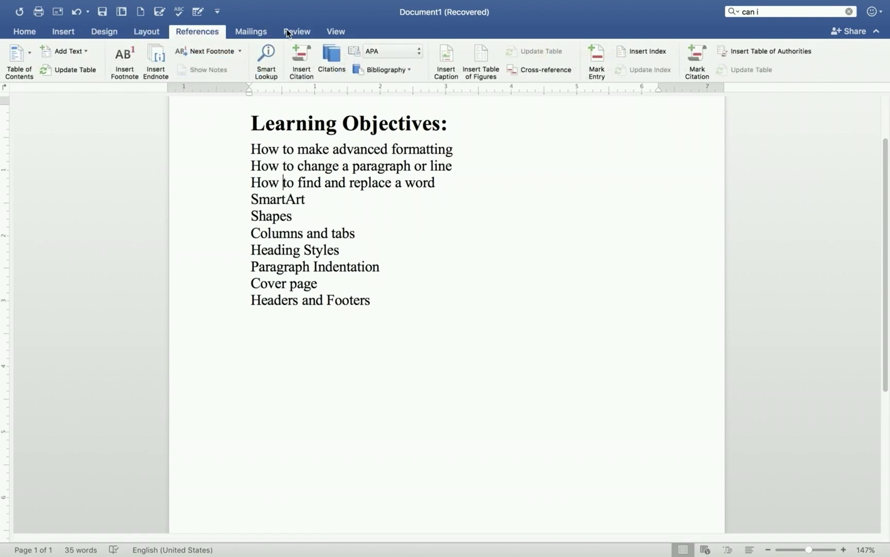
left_click(334, 31)
left_click(301, 33)
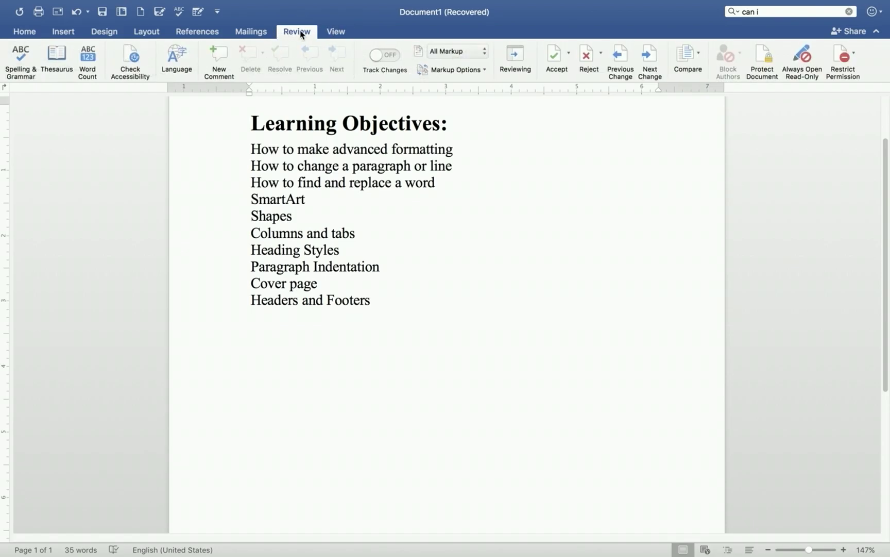
left_click(22, 33)
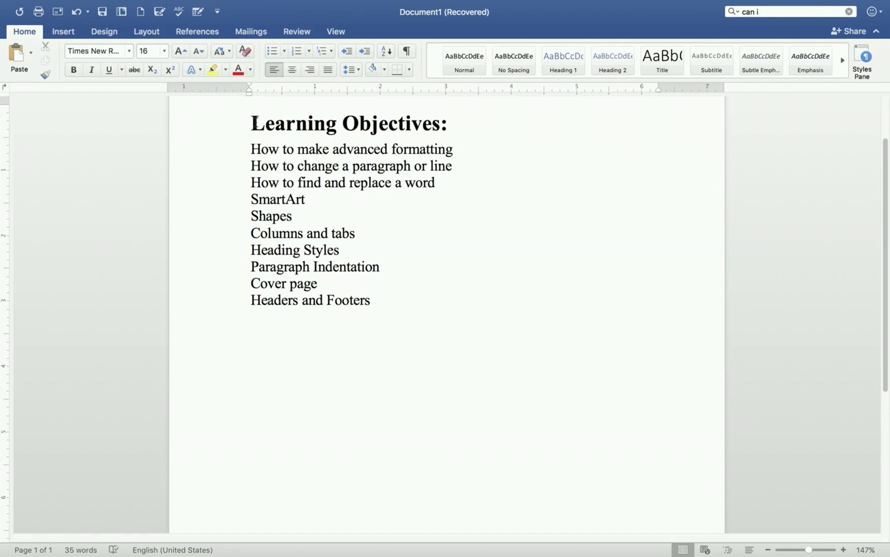
Step: Select all of the document's text and look through the available fonts and font sizes
left_click(252, 123)
left_click_drag(258, 123, 341, 319)
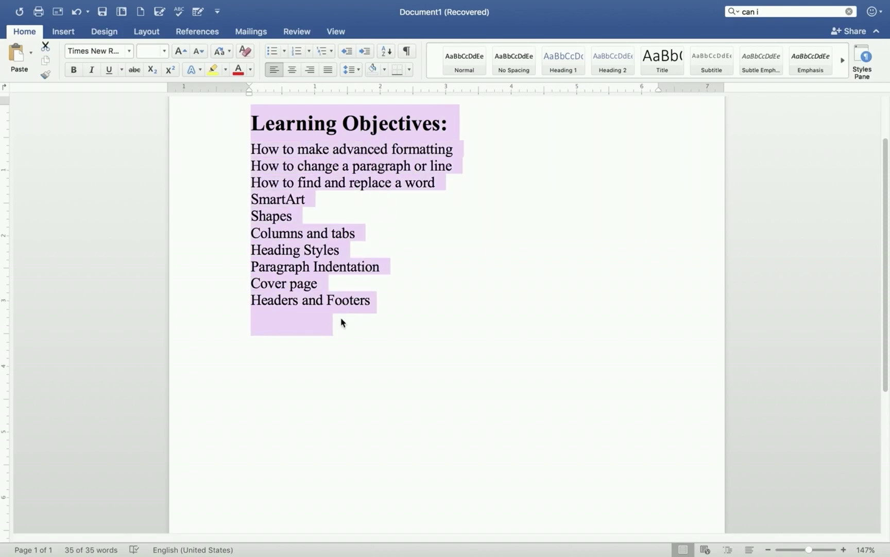
left_click(390, 162)
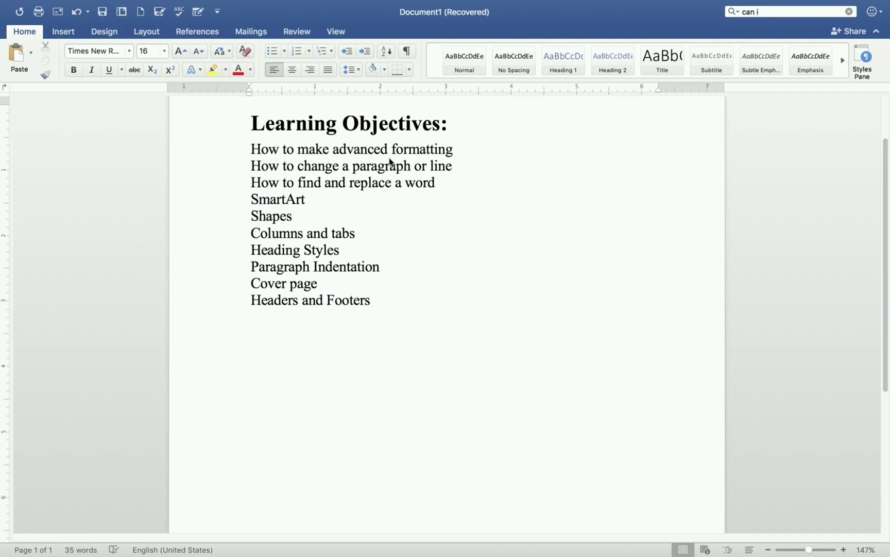
key("super+a")
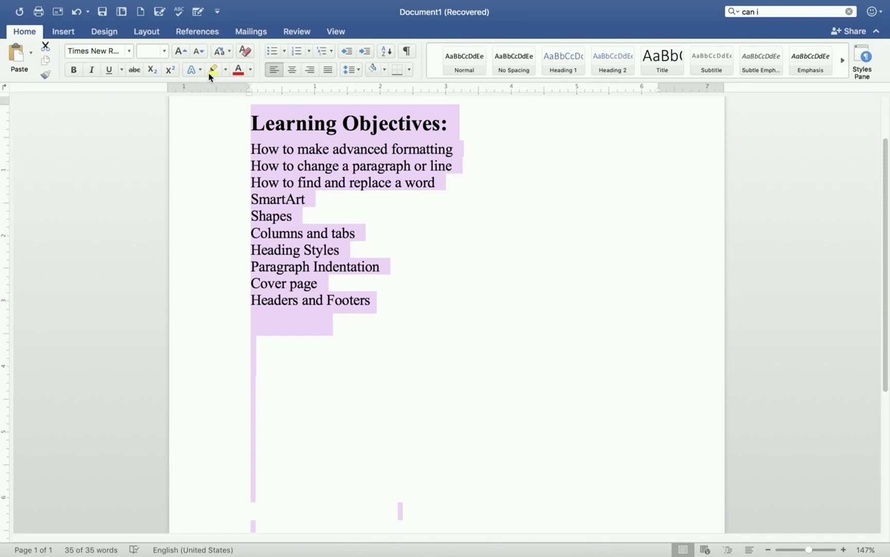
left_click(128, 51)
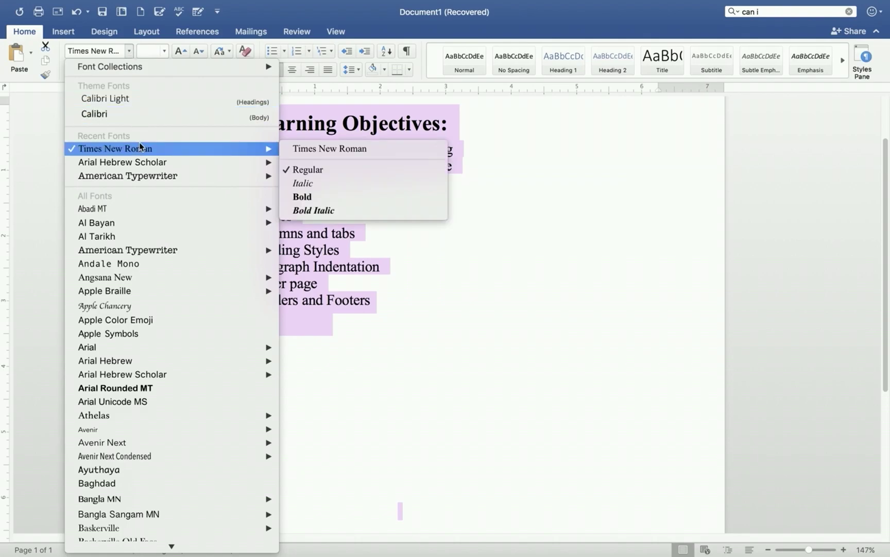
left_click(432, 259)
left_click(165, 51)
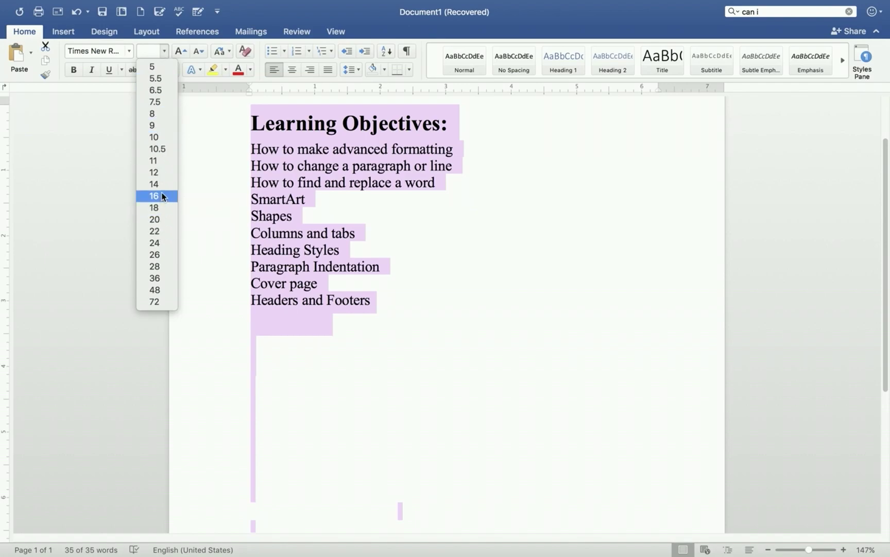
left_click(363, 141)
Step: Check the font and size of the "Learning Objectives:" heading and of the list lines below it
left_click(266, 125)
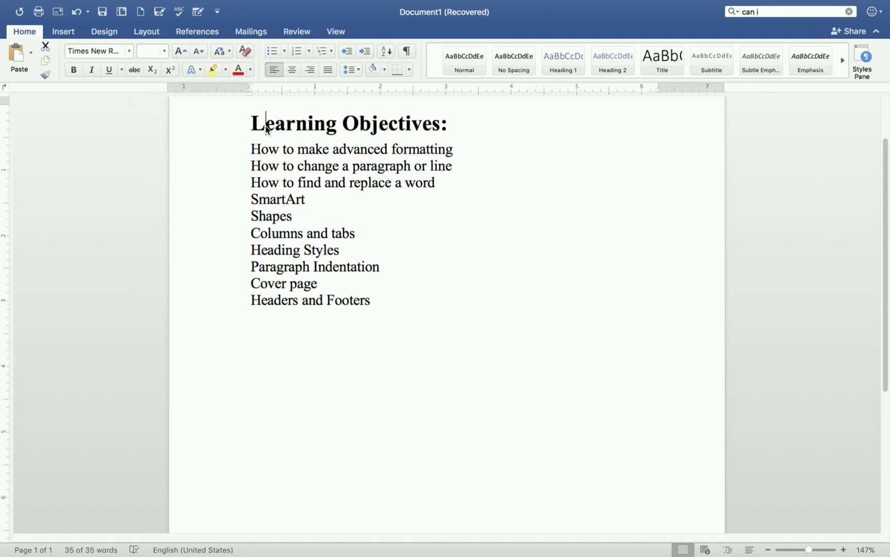
left_click_drag(257, 124, 477, 121)
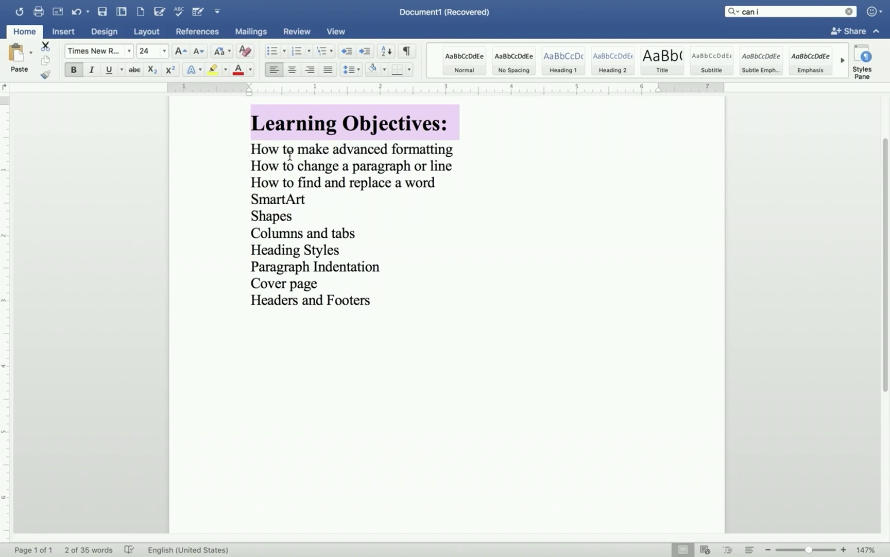
left_click(257, 137)
left_click_drag(252, 145, 430, 302)
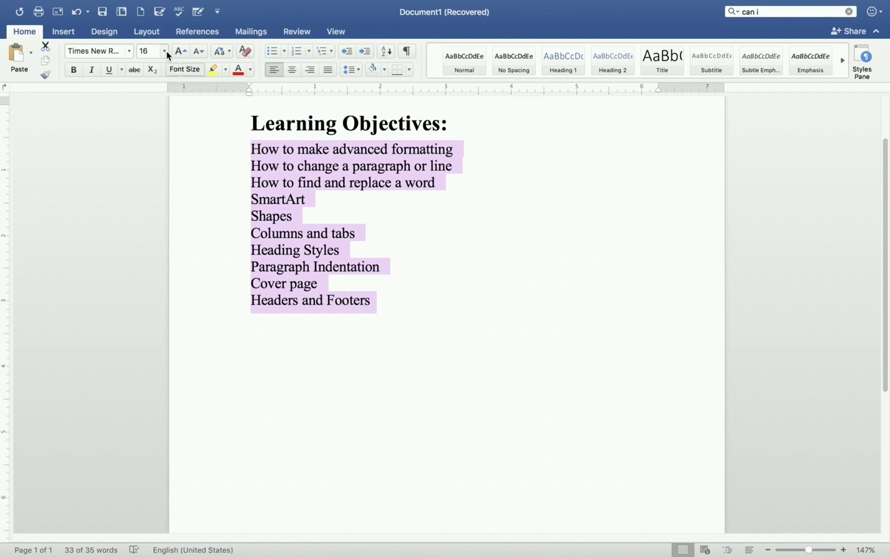
left_click(378, 178)
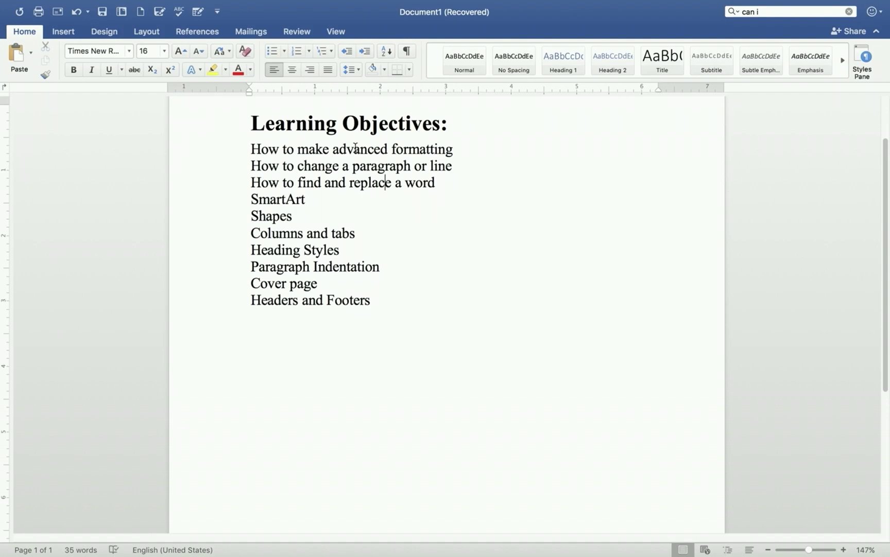
left_click_drag(251, 149, 459, 288)
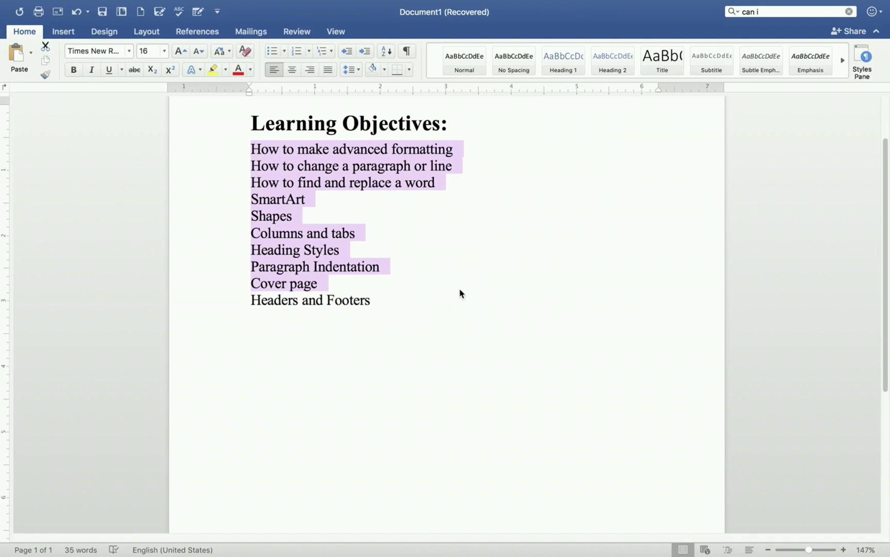
left_click(459, 288)
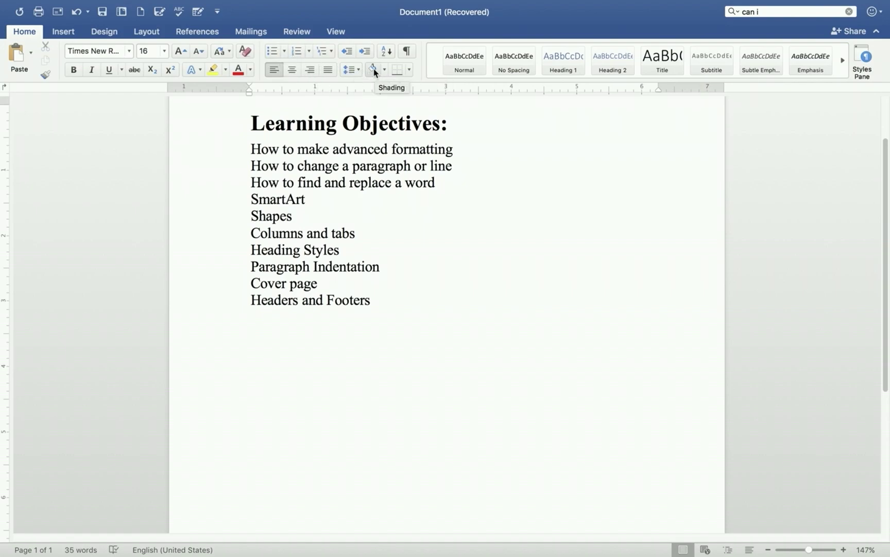
left_click(411, 72)
left_click(411, 71)
Step: Apply the Title, Subtitle and Book Title styles in turn to the "Learning Objectives:" heading, finishing with Title
left_click_drag(254, 123, 473, 118)
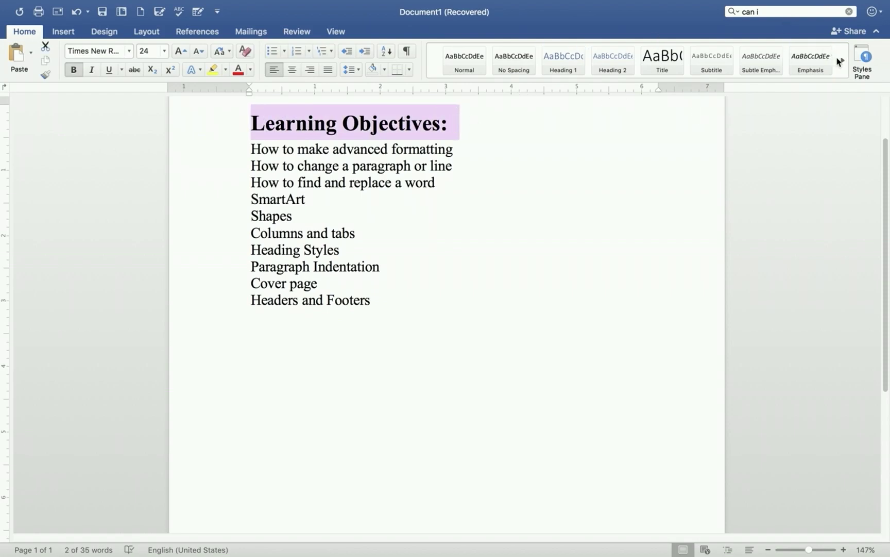
left_click(660, 59)
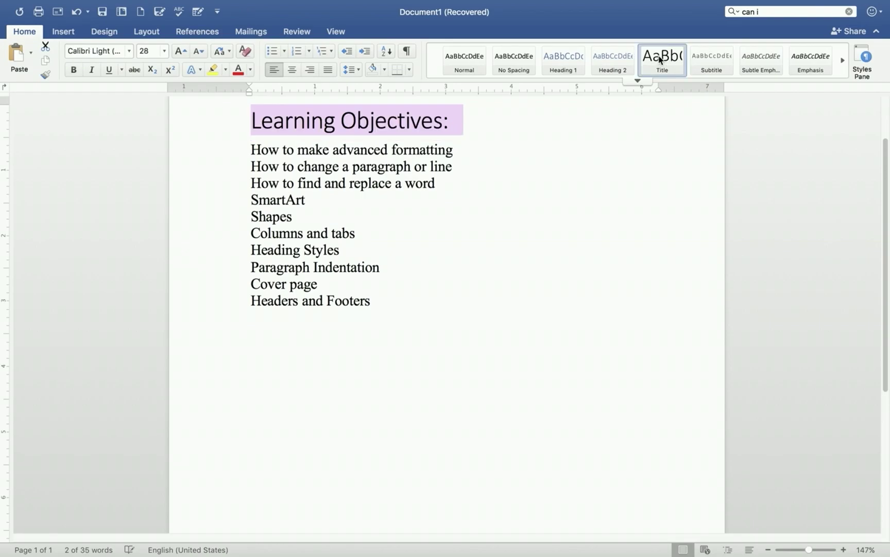
left_click(703, 65)
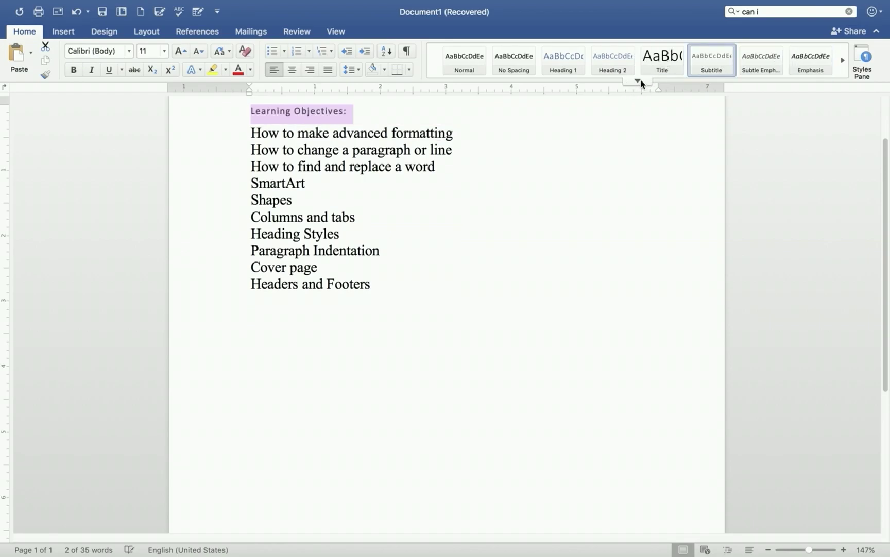
left_click(641, 82)
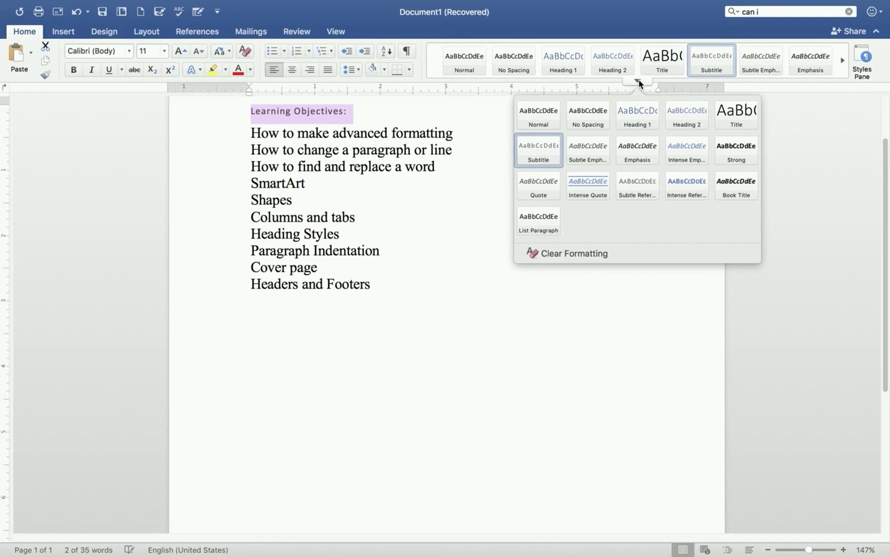
left_click(727, 180)
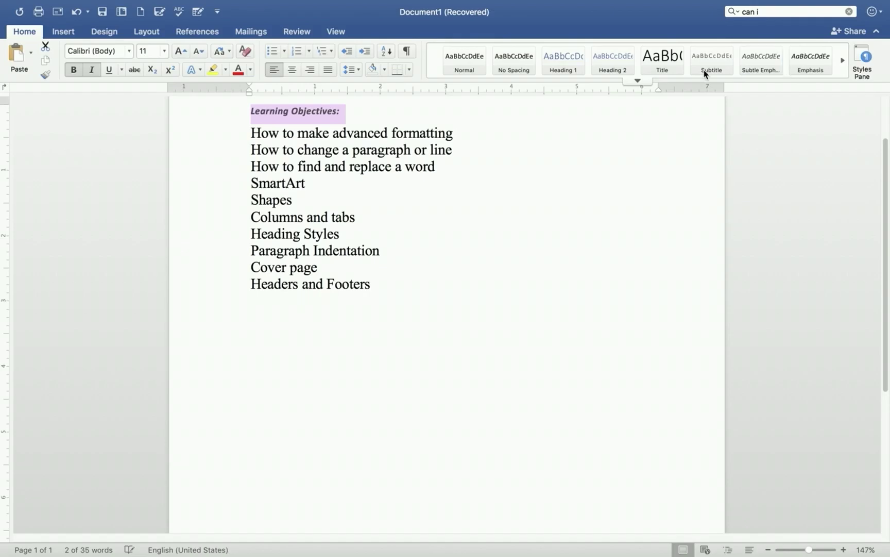
left_click(638, 81)
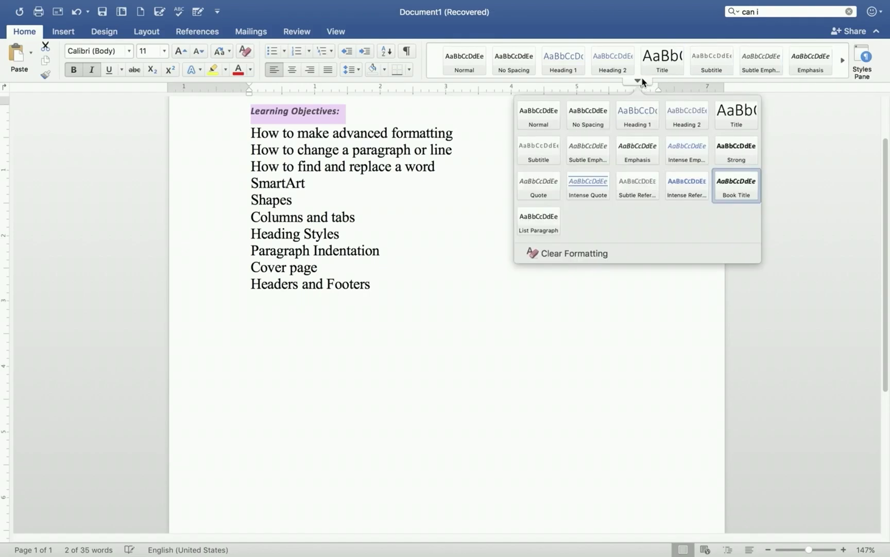
left_click(734, 128)
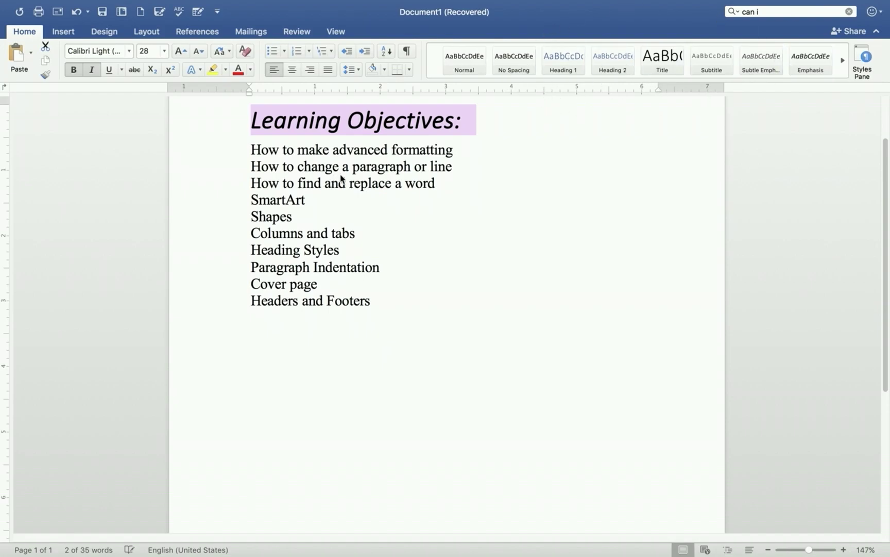
left_click(358, 166)
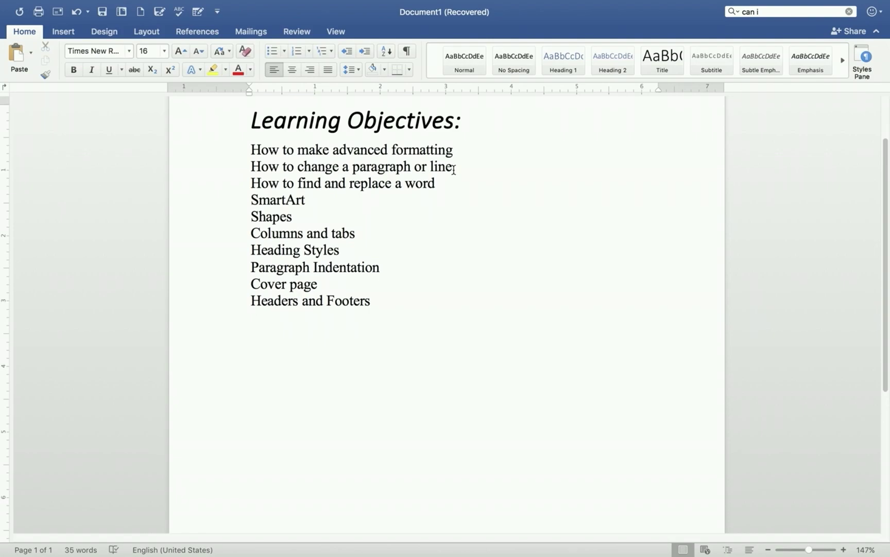
Step: Join the find and replace, Shapes, Heading Styles and Paragraph Indentation lines onto the ends of the lines above them
left_click(252, 183)
key("BackSpace")
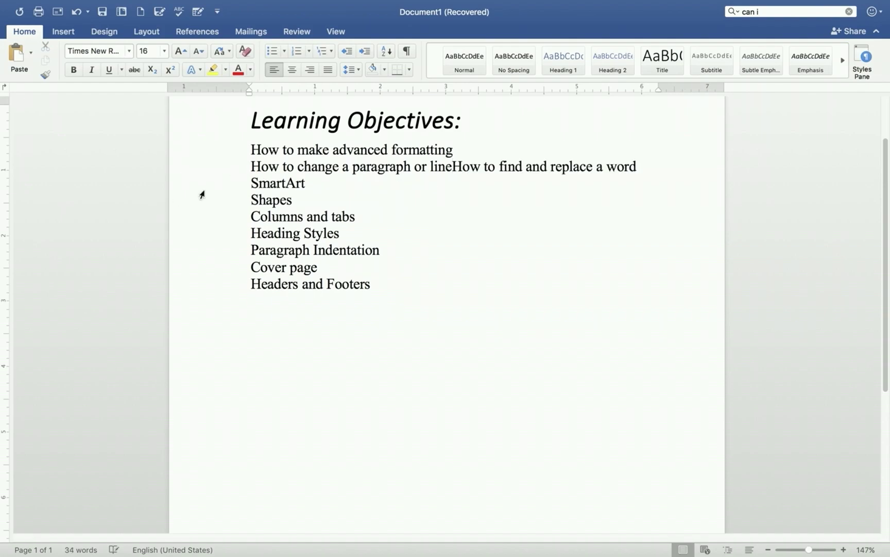
left_click(252, 200)
key("BackSpace")
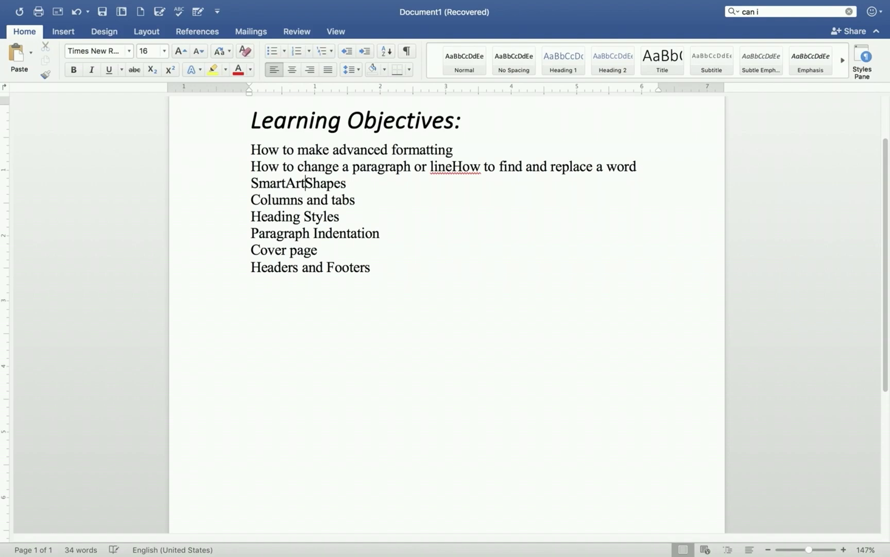
left_click(252, 216)
key("BackSpace")
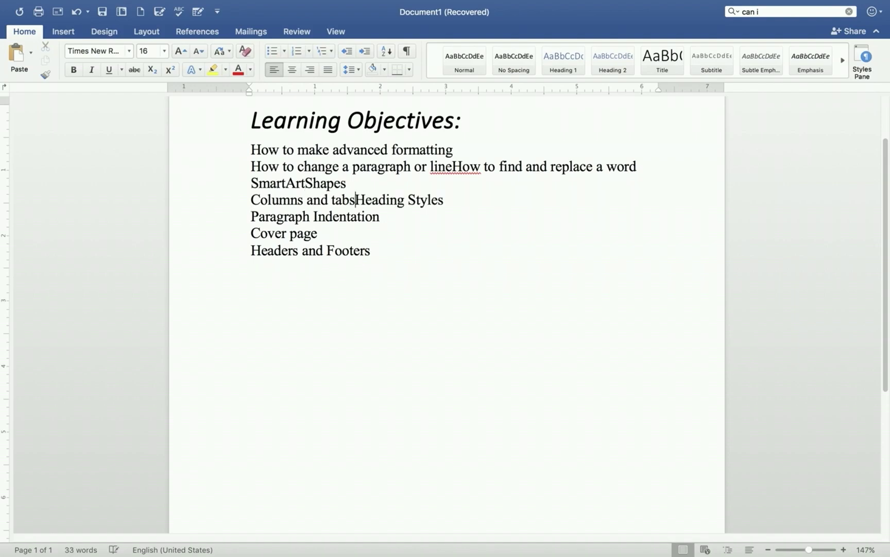
left_click(251, 216)
key("BackSpace")
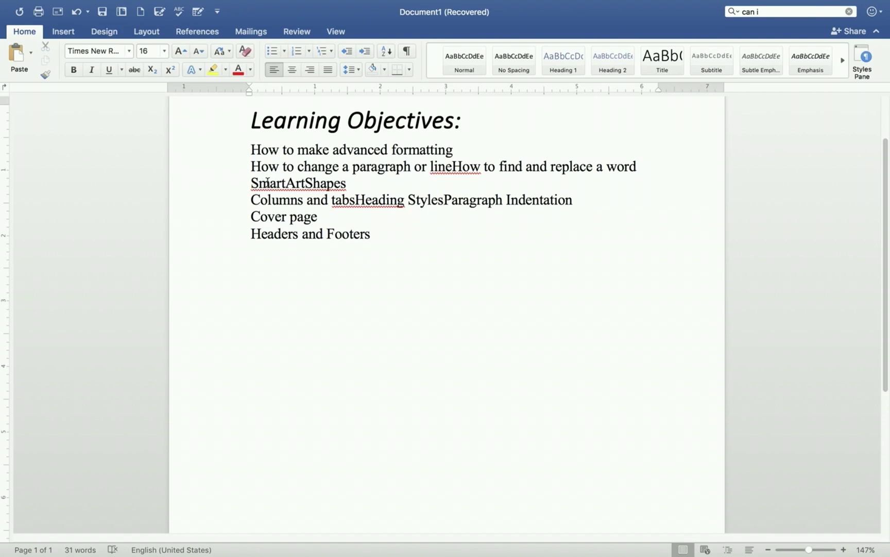
Step: Split the joined text back into separate lines before "How to find", "Shapes", "Heading Styles" and "Paragraph Indentation"
left_click(452, 166)
key("Return")
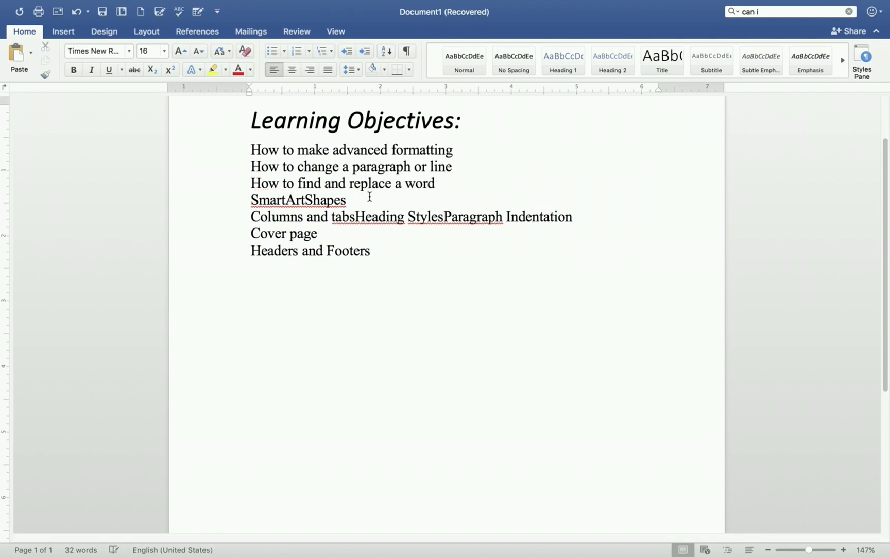
left_click(286, 200)
key("Return")
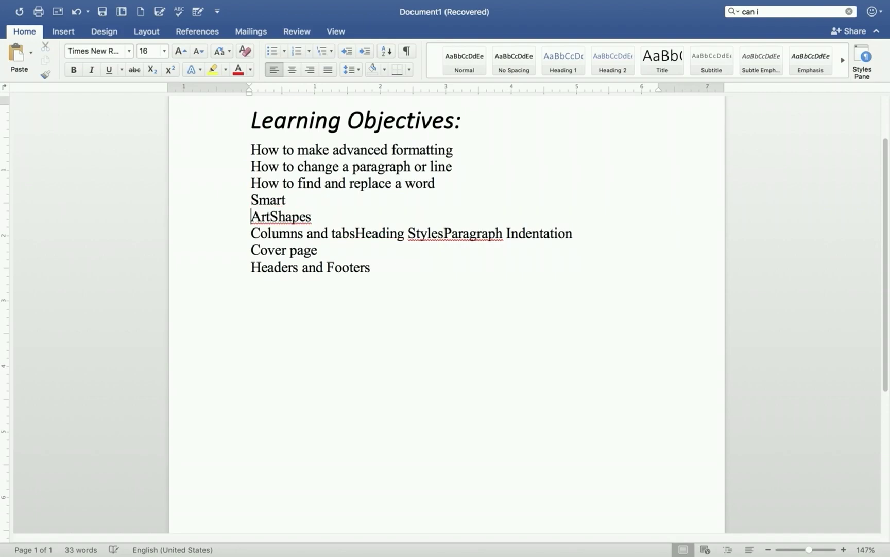
key("BackSpace")
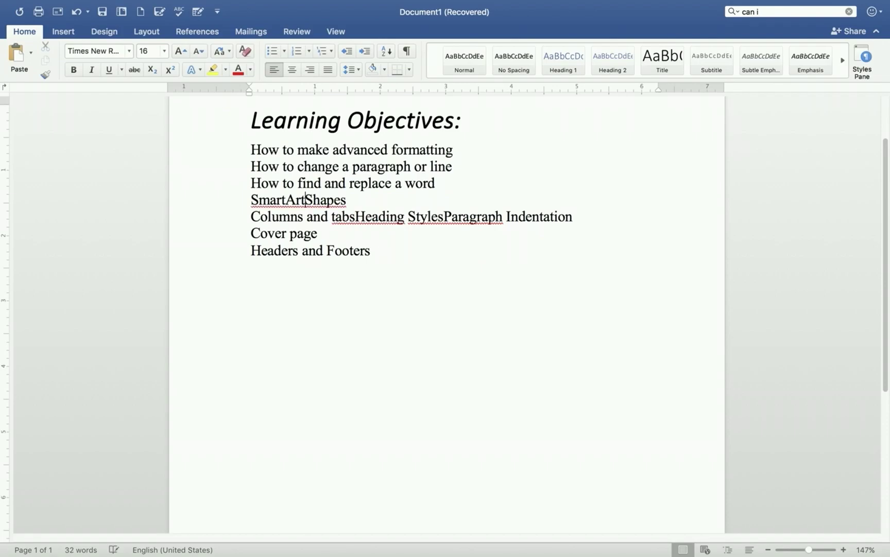
key("Return")
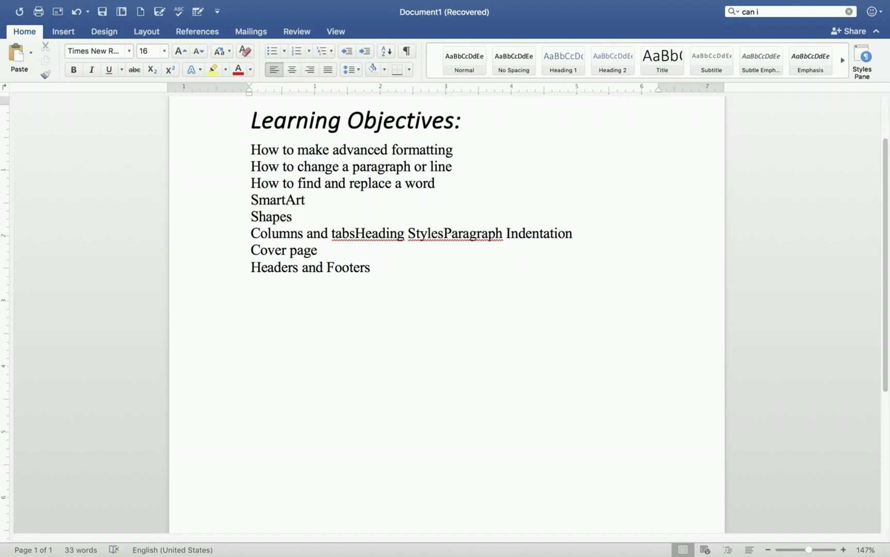
left_click(356, 235)
key("Return")
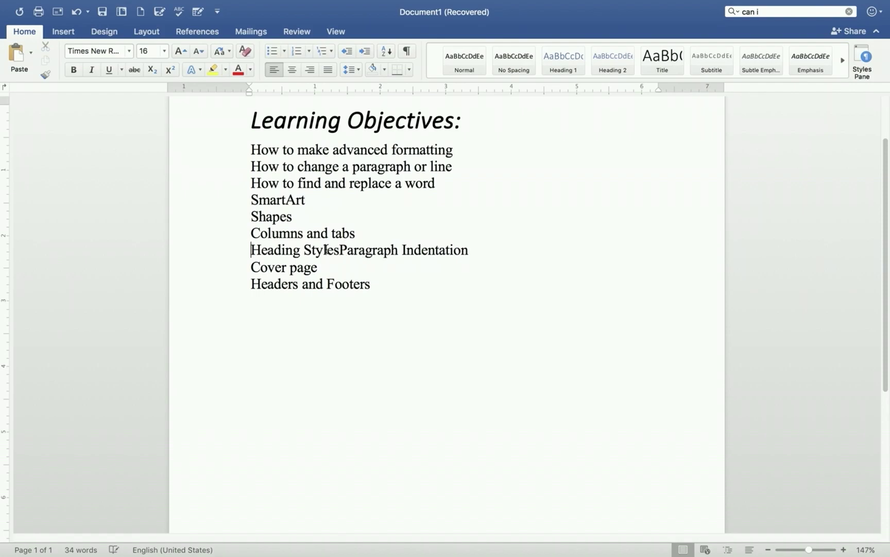
left_click(341, 251)
key("Return")
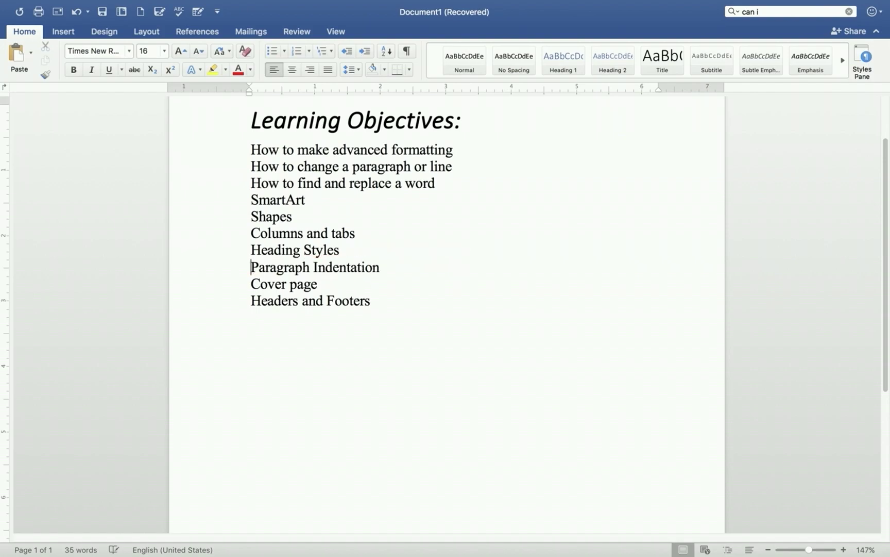
Step: Add the SmartArt text from "Sometimes you want to show information in a visual way" to "its own purpose and meaning" after "Headers and Footers"
left_click(383, 300)
key("Return")
key("BackSpace")
type("Sometimes you want to show information in a visual way. Shapes are the best way to do this. In Microsoft word these graphics are called SmartArt. You can use SmartArt to add impressive diagrams or illustrations via a few clicks. Lets say that you want to show your schools hierarchy by using a graphic. A classic representation of hierarchy is the pyramid. Every SmartArt has its own purpose and meaning.")
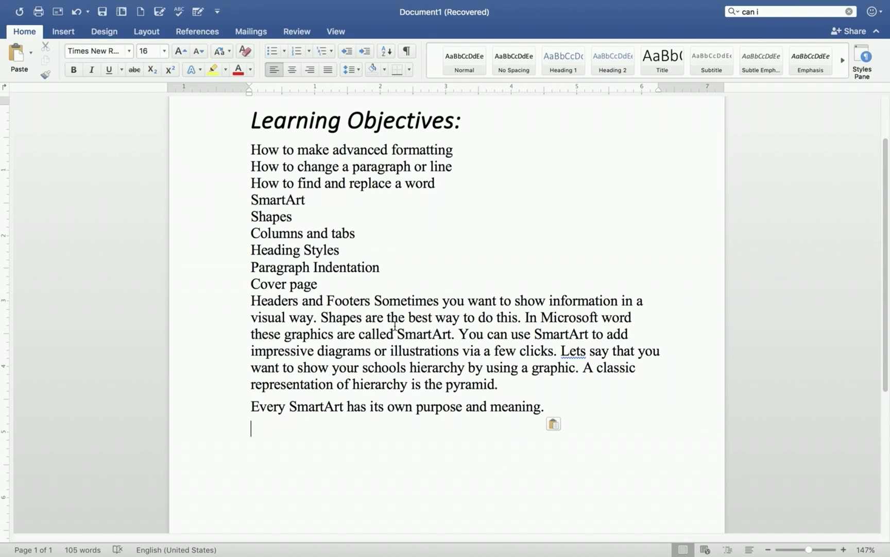
Step: Start the SmartArt text beginning "Sometimes you want" as a new paragraph below "Headers and Footers"
left_click(376, 300)
key("Return")
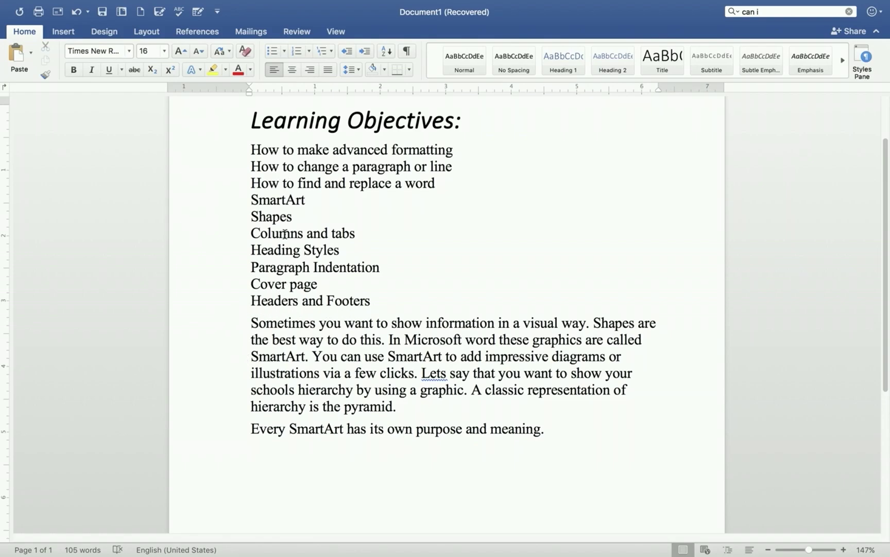
left_click(251, 322)
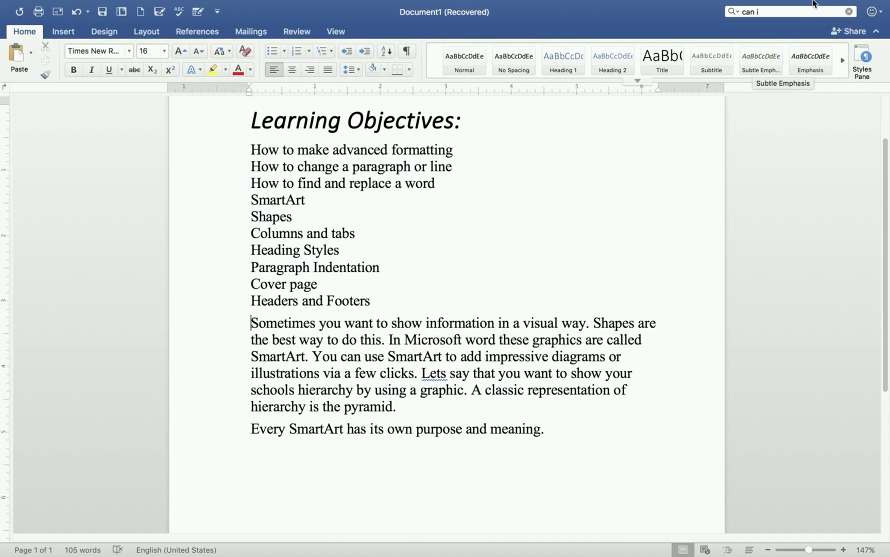
Step: Search the document for the word "information" in place of the previous search term
left_click(760, 10)
key("BackSpace")
key("BackSpace")
key("BackSpace")
key("BackSpace")
key("BackSpace")
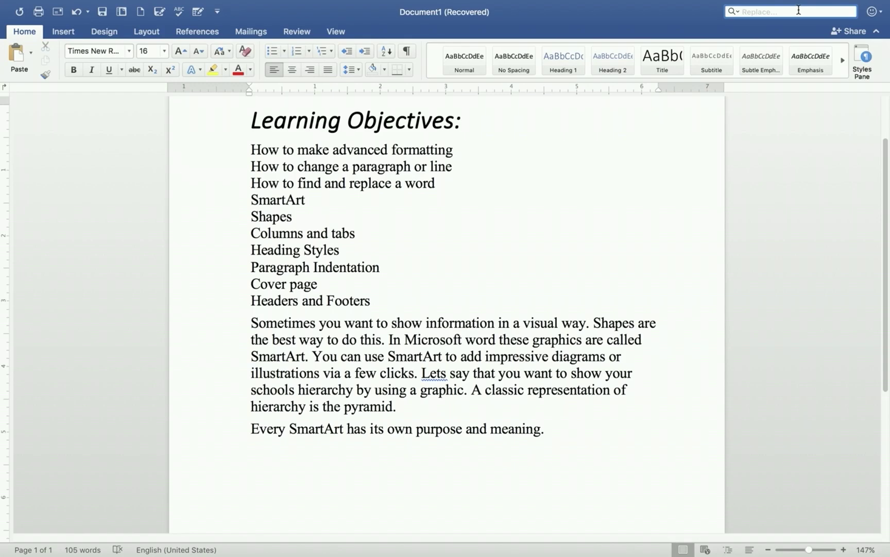
type("info")
type("rmation")
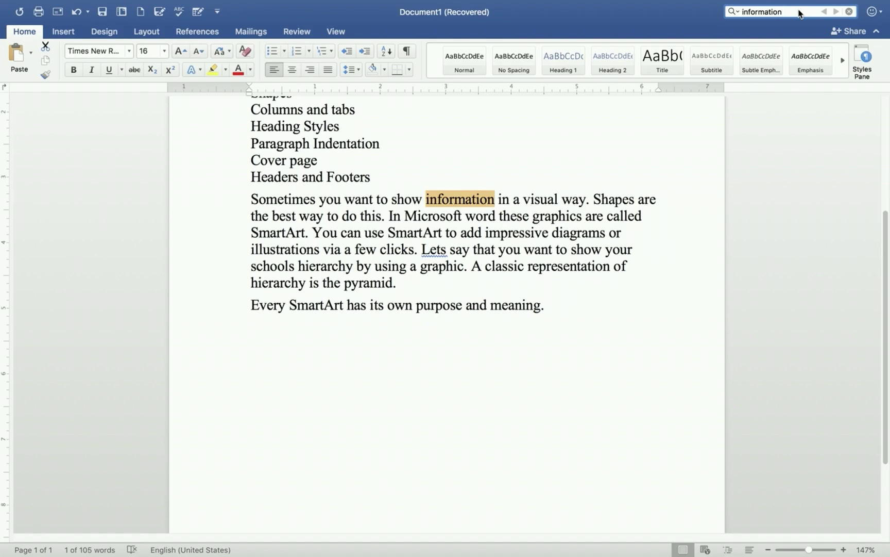
Step: Replace the found word "information" with "data" in the SmartArt paragraph
left_click(739, 11)
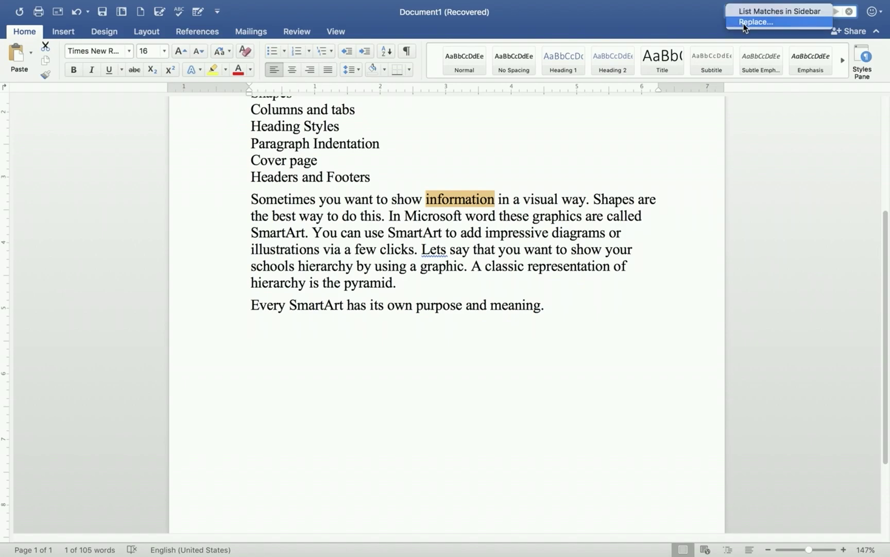
left_click(744, 24)
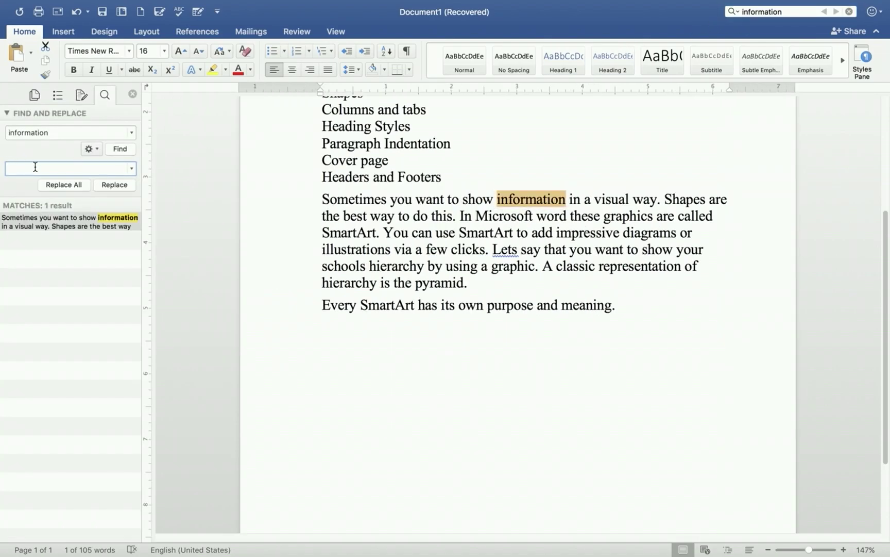
type("Data")
key("BackSpace")
key("BackSpace")
key("BackSpace")
key("BackSpace")
type("data")
left_click(104, 187)
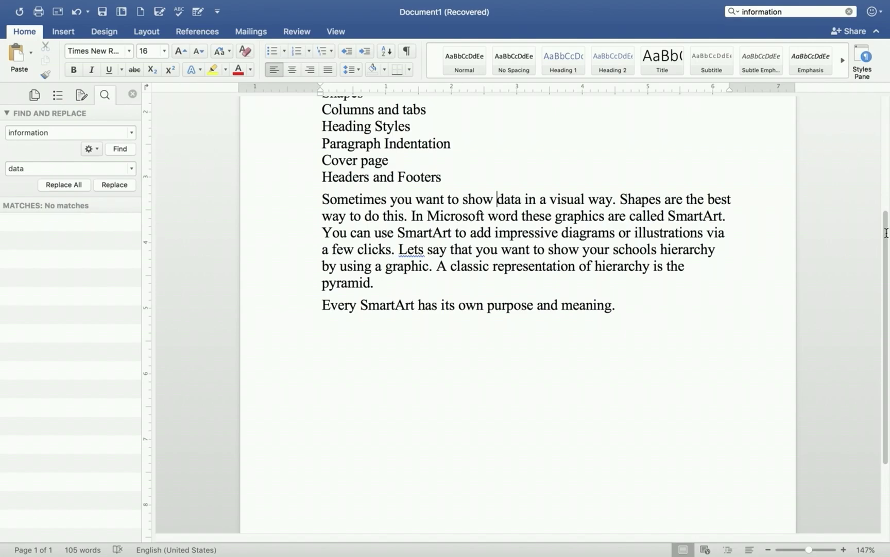
Step: Clear the previous search term and search the document for "to"
left_click_drag(886, 213, 885, 178)
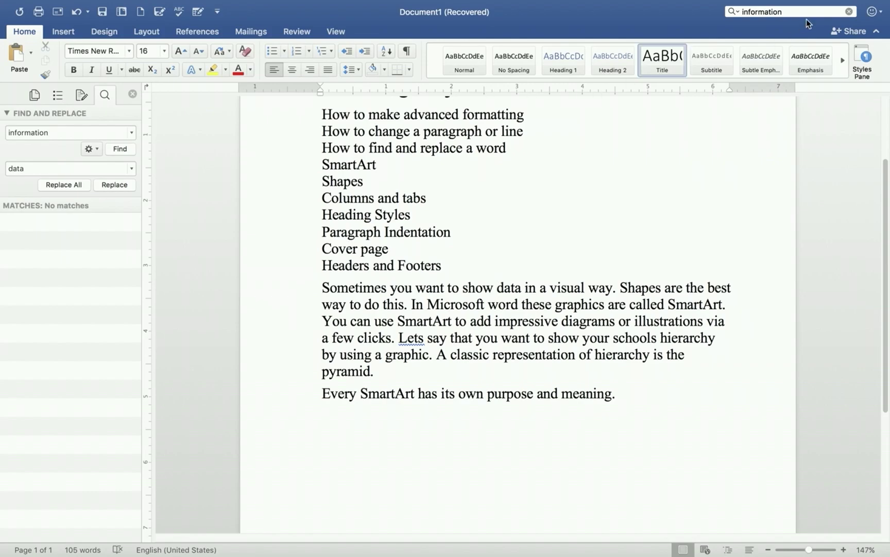
left_click(849, 12)
left_click(849, 11)
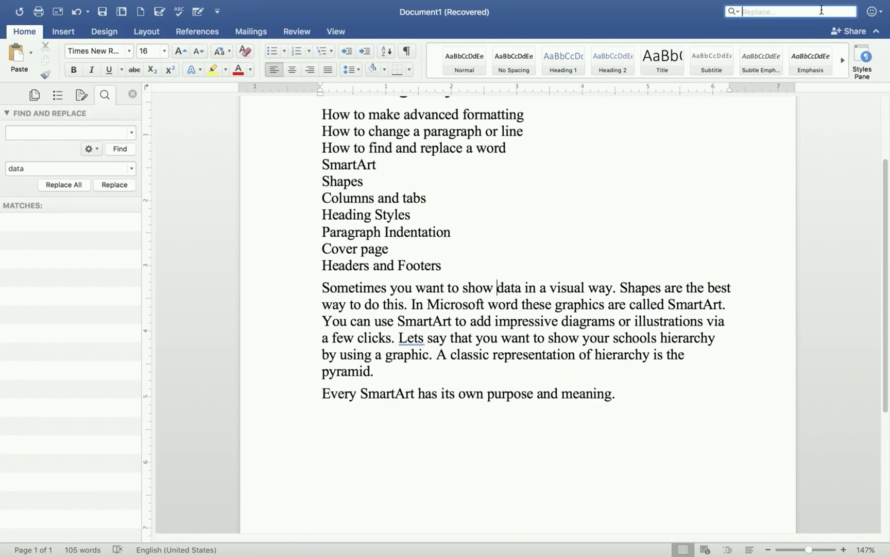
type("to")
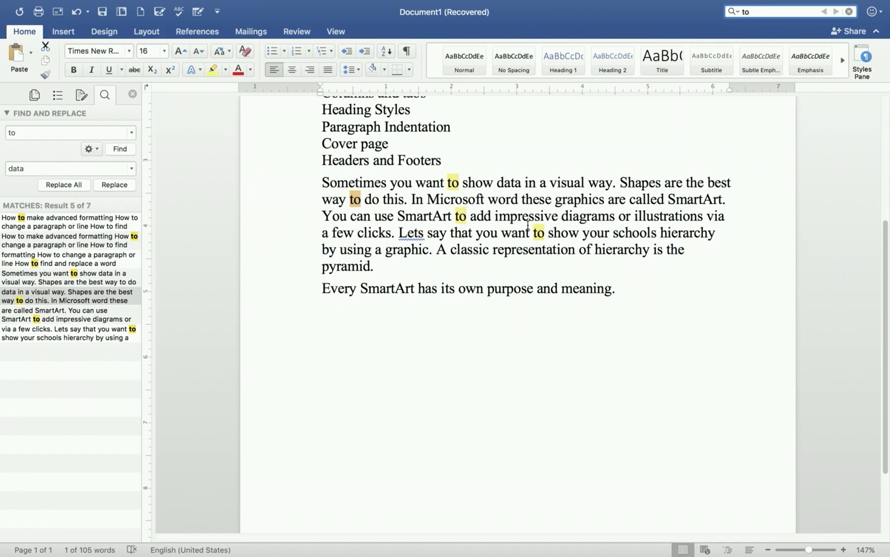
Step: Replace the current match of "to" with "via", followed by all remaining matches in the document
left_click_drag(37, 168, 6, 169)
type("via")
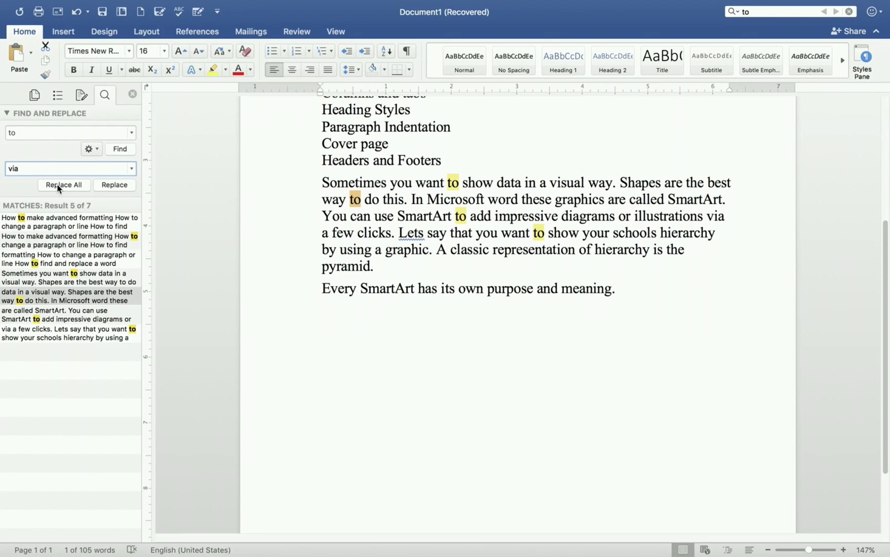
left_click(109, 186)
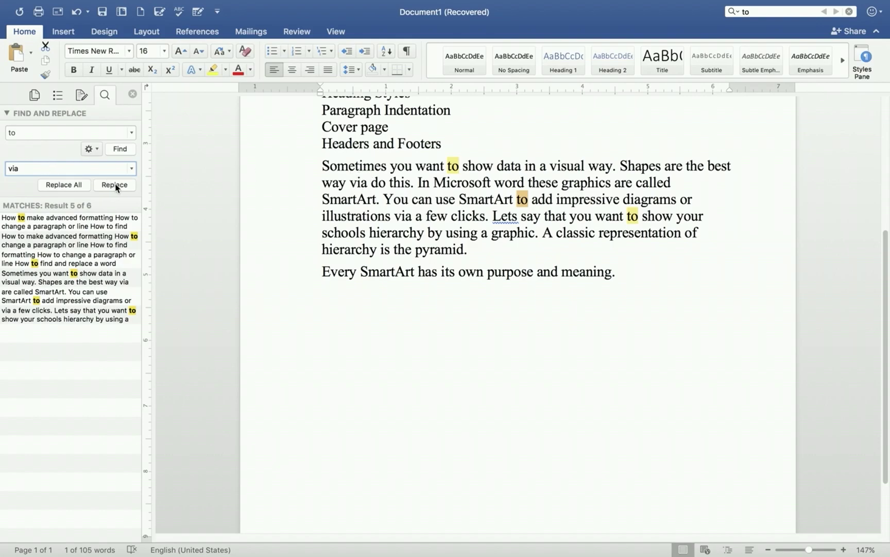
left_click(73, 186)
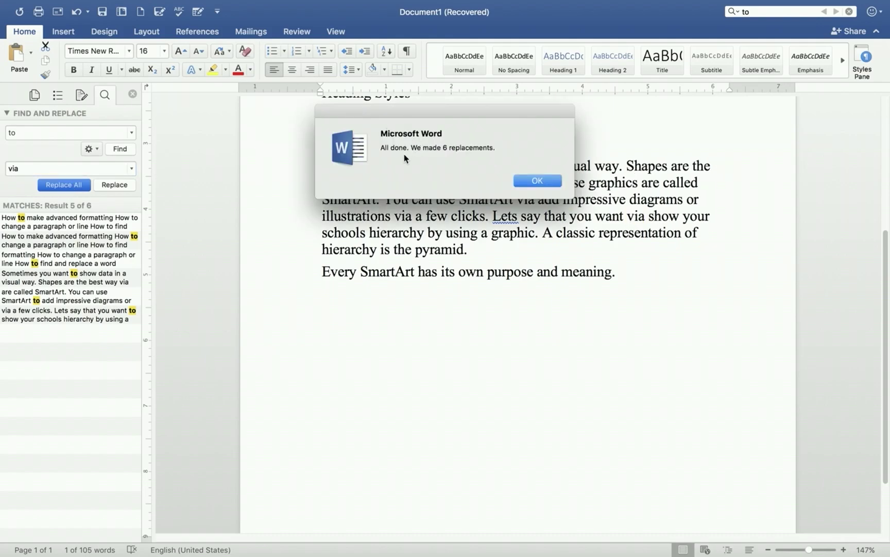
left_click(522, 183)
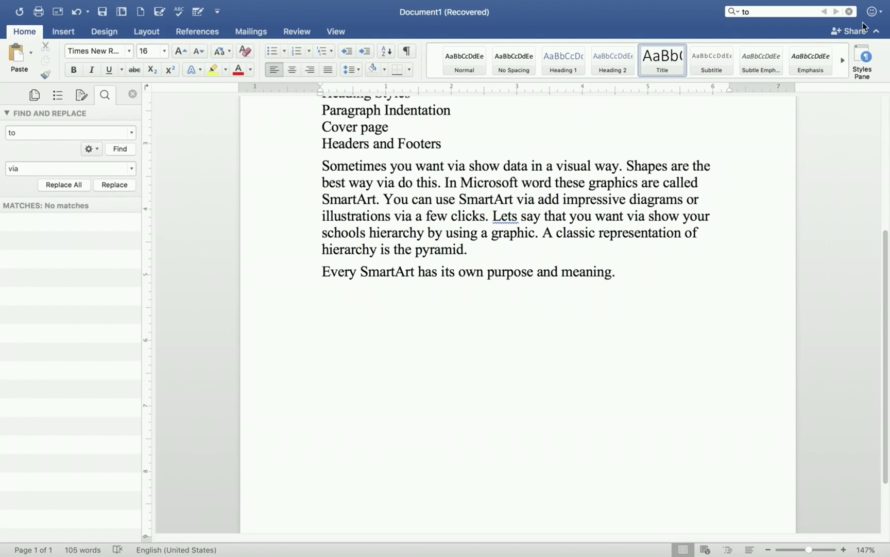
Step: Replace every "via" in the document with "to"
left_click(751, 12)
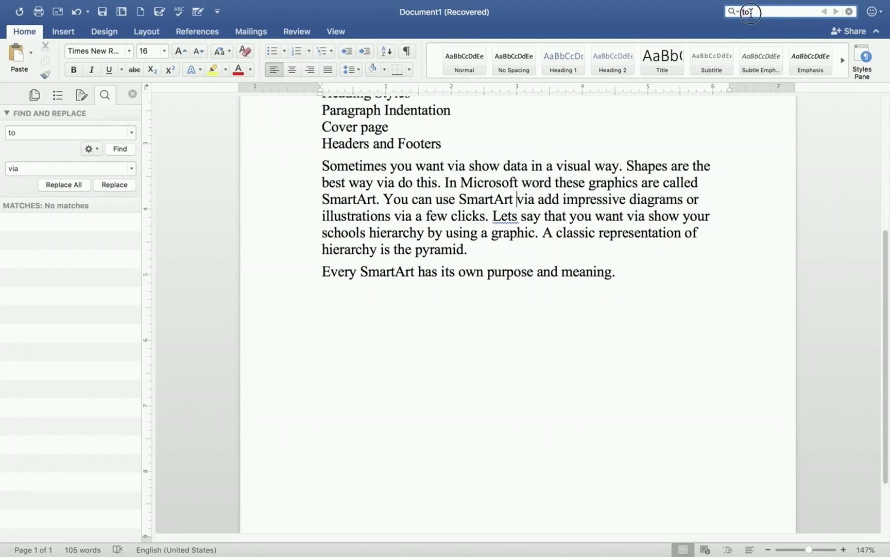
key("BackSpace")
key("BackSpace")
type("via")
left_click_drag(26, 170, 1, 169)
key("BackSpace")
type("to")
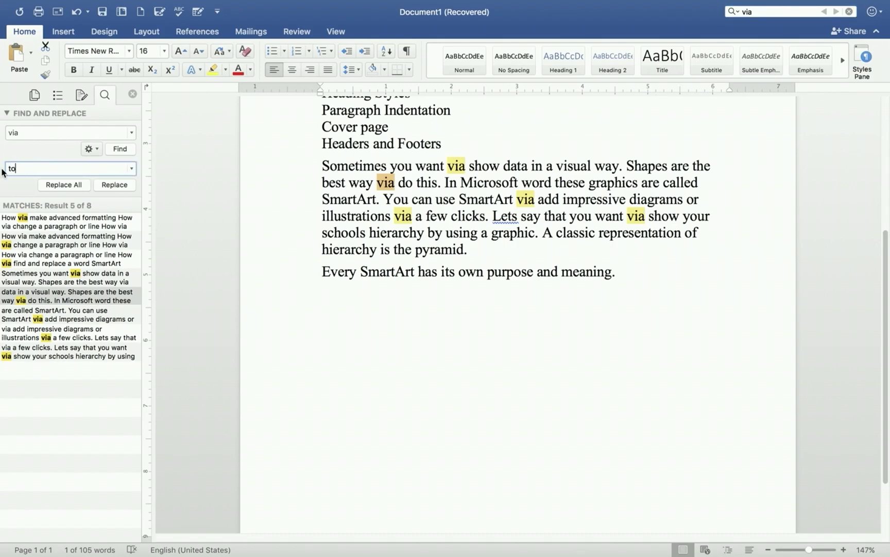
left_click(67, 186)
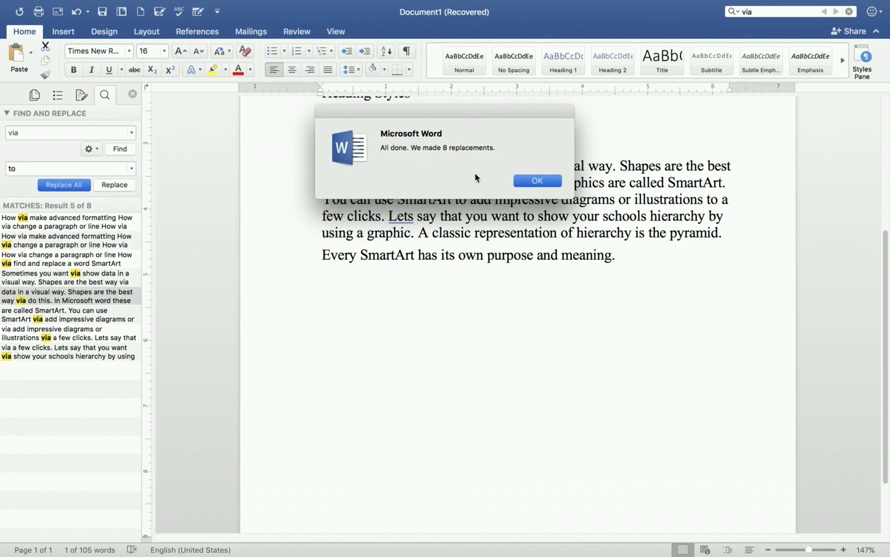
left_click(524, 181)
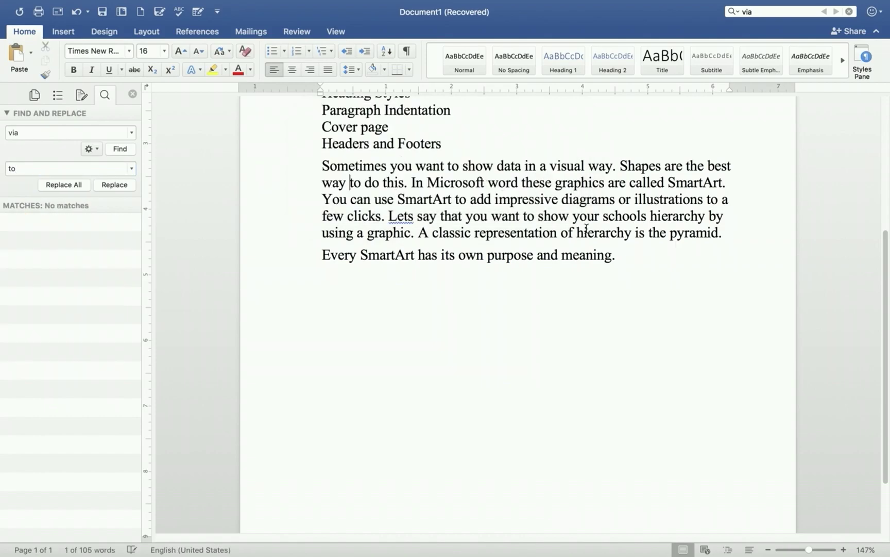
Step: Check the replaced "to" words in the SmartArt paragraph and review the document with Find and Replace closed
left_click(450, 165)
double_click(449, 166)
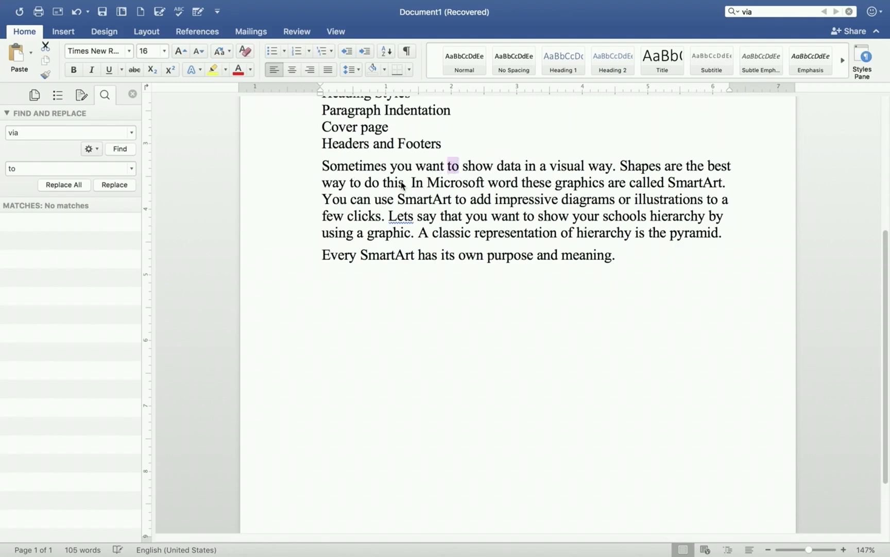
double_click(355, 182)
left_click(533, 215)
double_click(528, 216)
left_click_drag(883, 293, 887, 167)
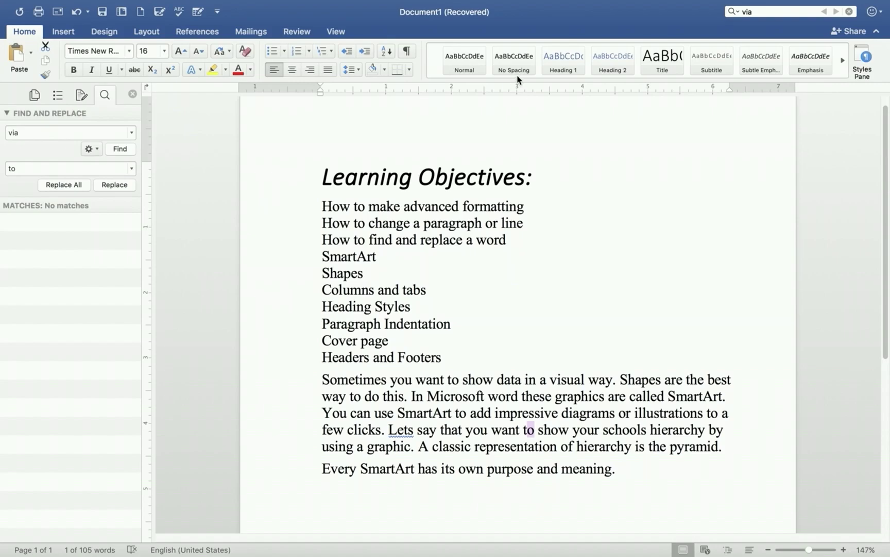
key("ctrl+super+f")
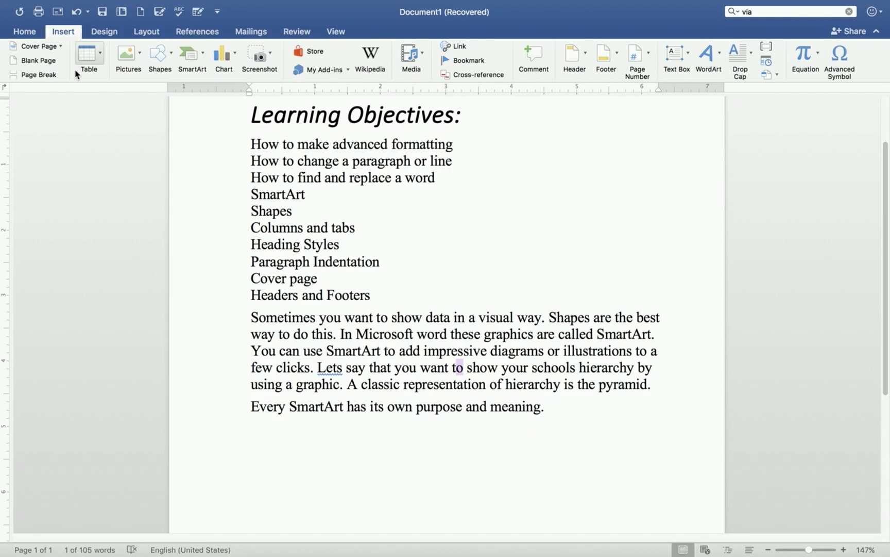
Step: Browse the available SmartArt categories, including List, Hierarchy, Matrix and Pyramid
left_click(24, 32)
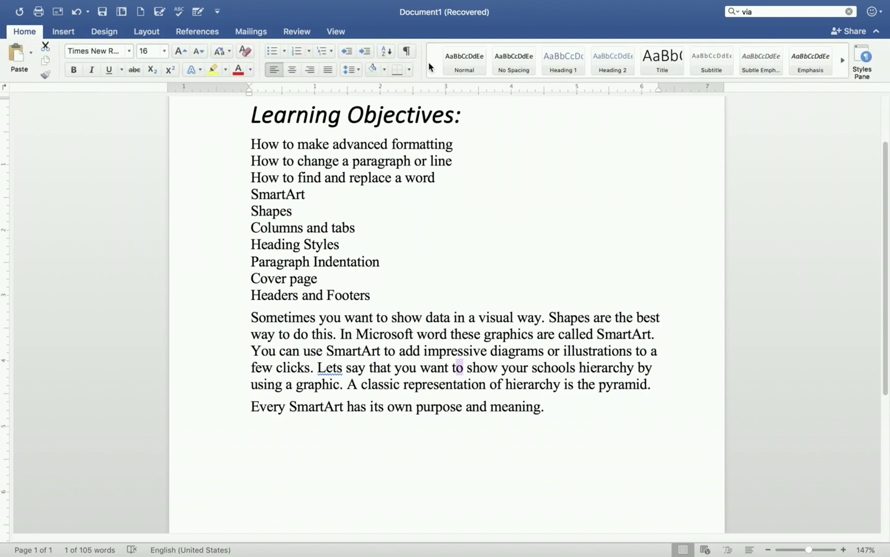
left_click(67, 32)
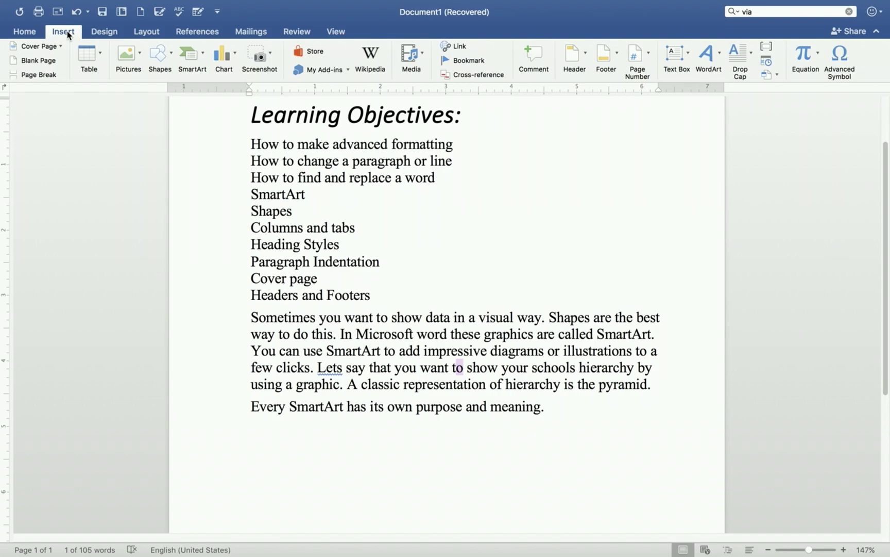
left_click(204, 53)
mouse_move(241, 165)
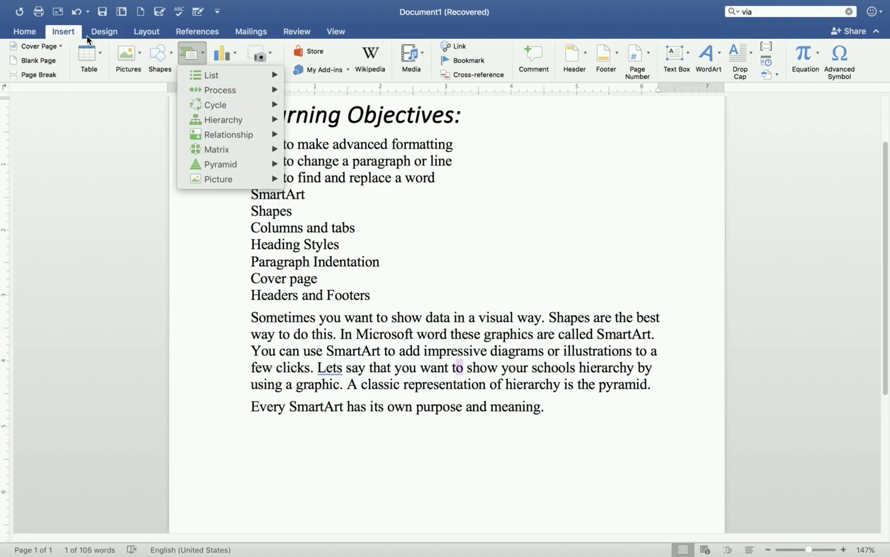
left_click(140, 133)
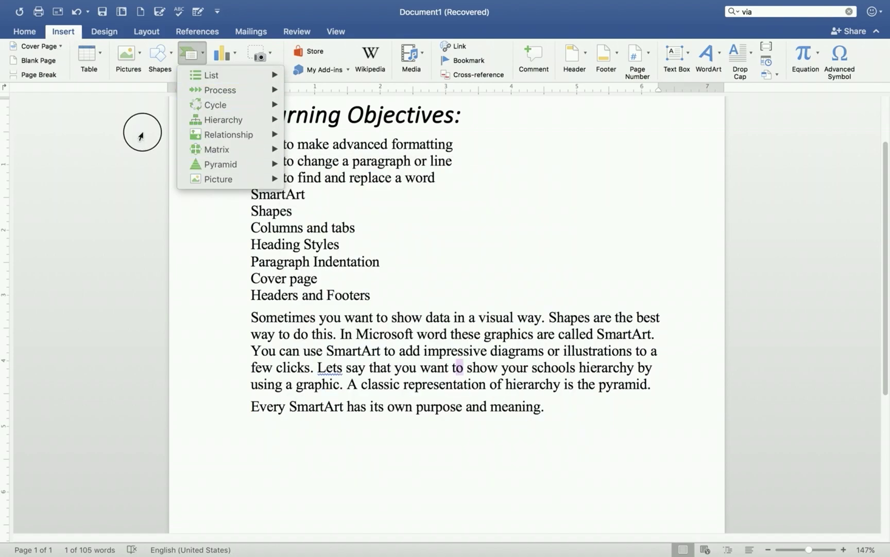
left_click(203, 55)
mouse_move(205, 75)
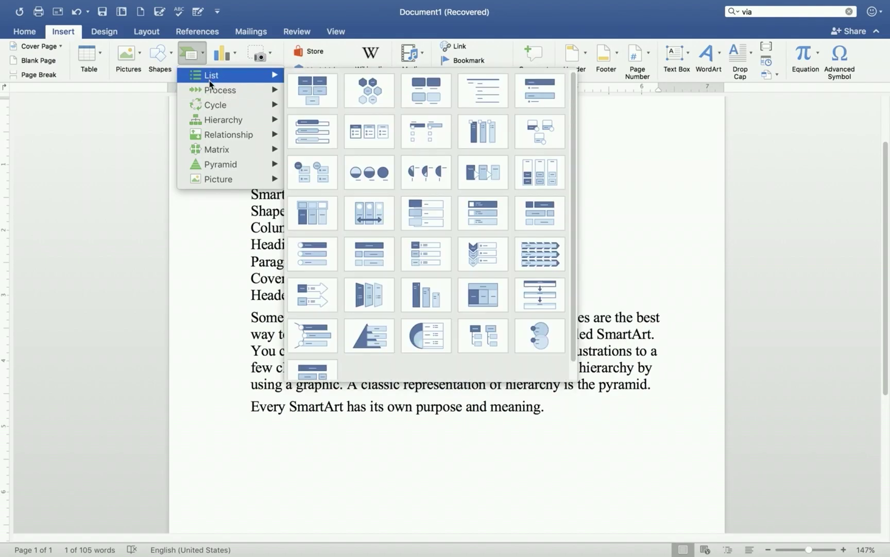
mouse_move(238, 111)
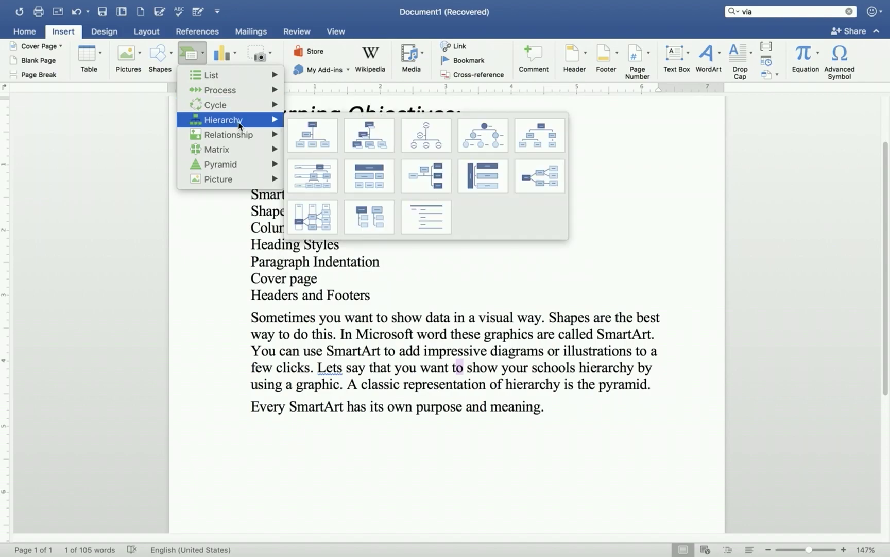
mouse_move(237, 154)
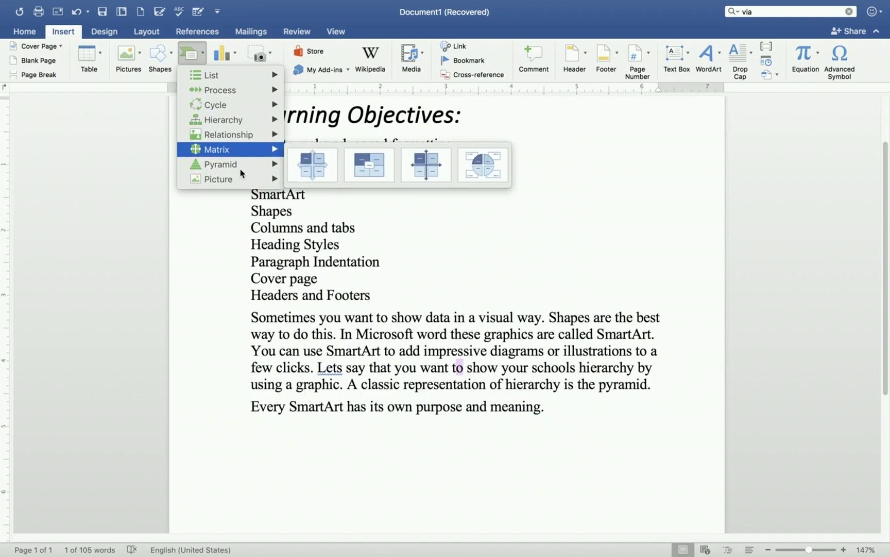
mouse_move(234, 180)
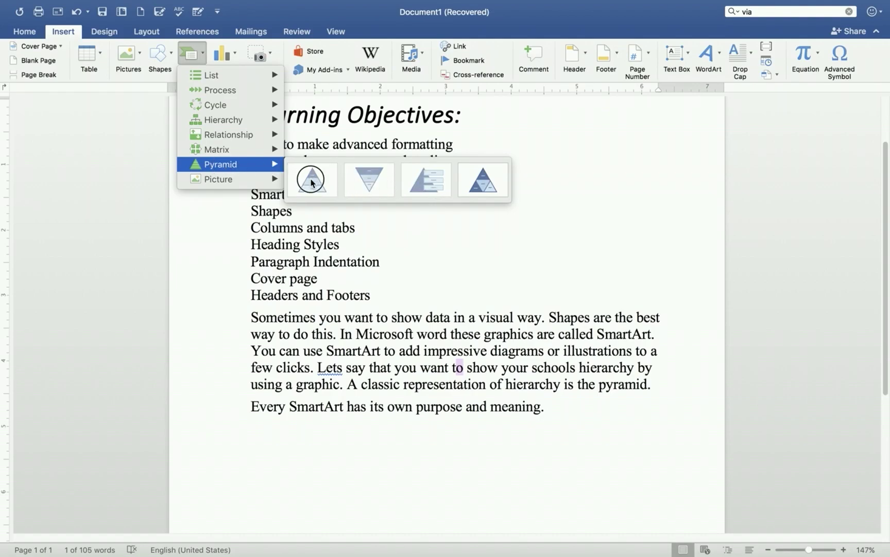
Step: Insert a three-level upright pyramid SmartArt graphic below the sentence "Every SmartArt has its own purpose and meaning."
left_click(304, 446)
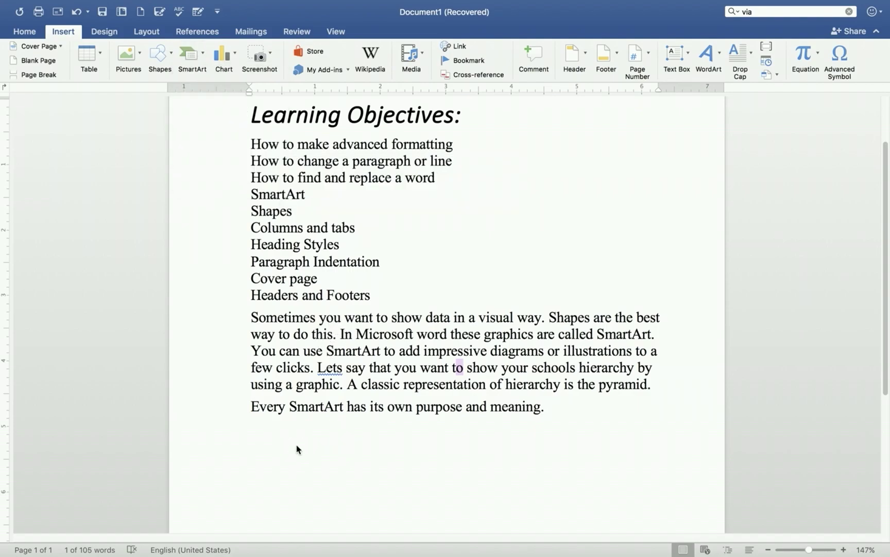
double_click(271, 446)
key("super+z")
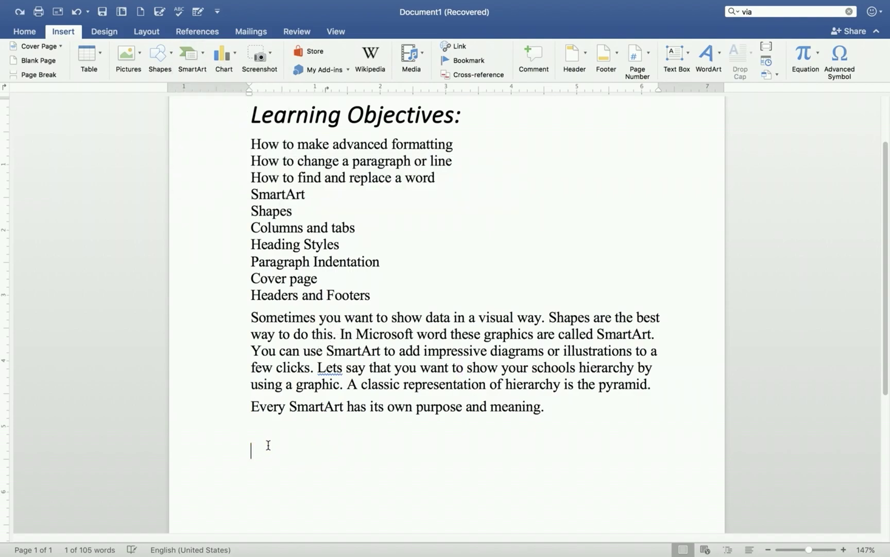
left_click(193, 55)
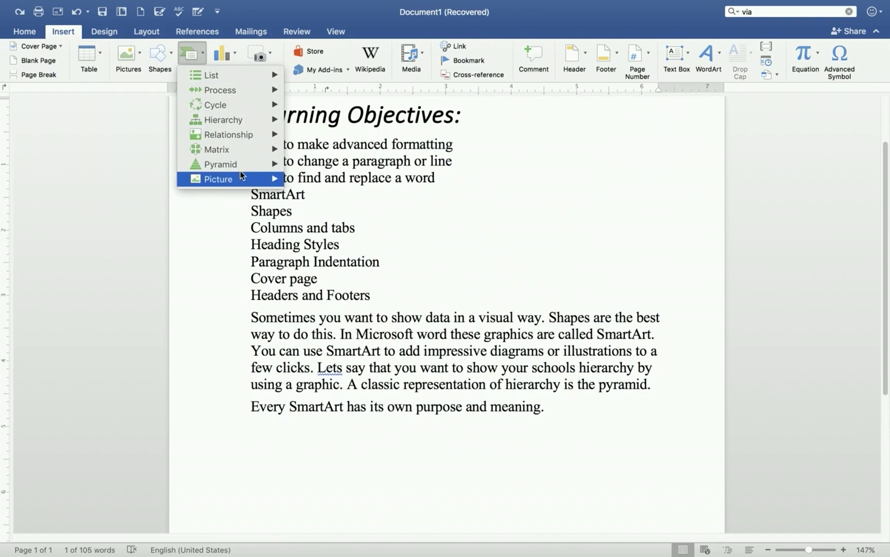
left_click(320, 179)
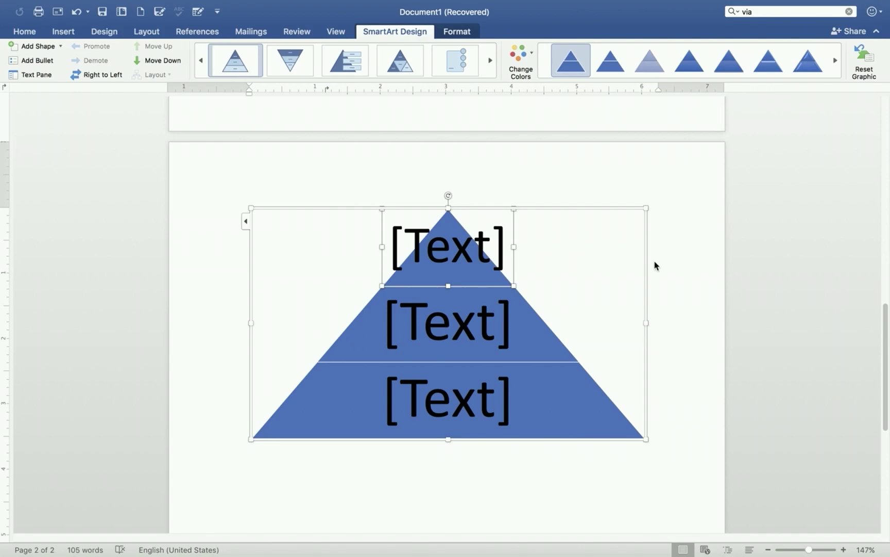
mouse_move(887, 319)
left_mouse_down()
mouse_move(885, 187)
mouse_move(884, 335)
left_mouse_up()
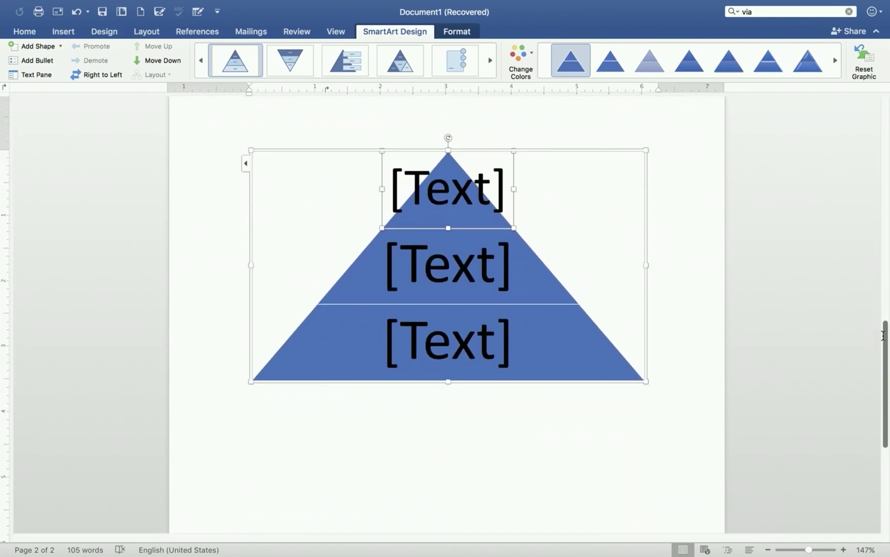
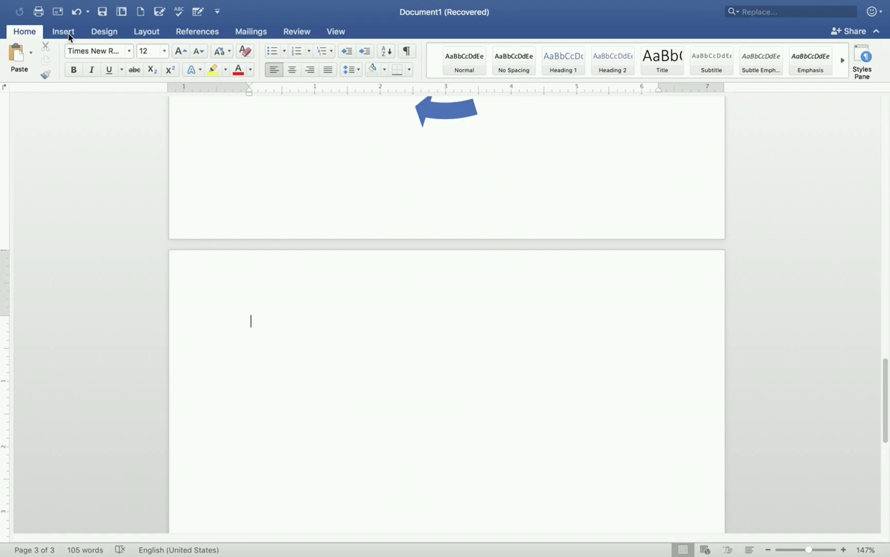
Step: Draw a five-pointed star shape on the blank third page
left_click(63, 32)
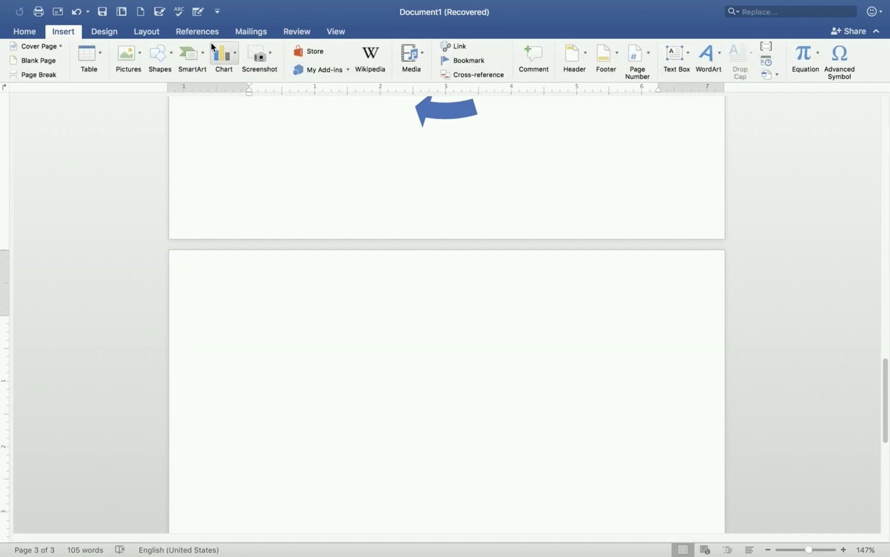
left_click(170, 51)
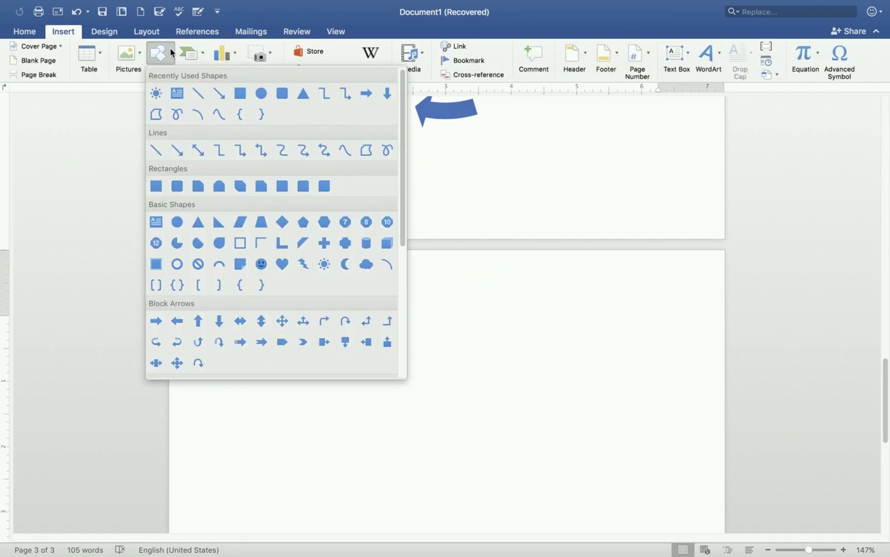
left_click_drag(401, 133, 401, 292)
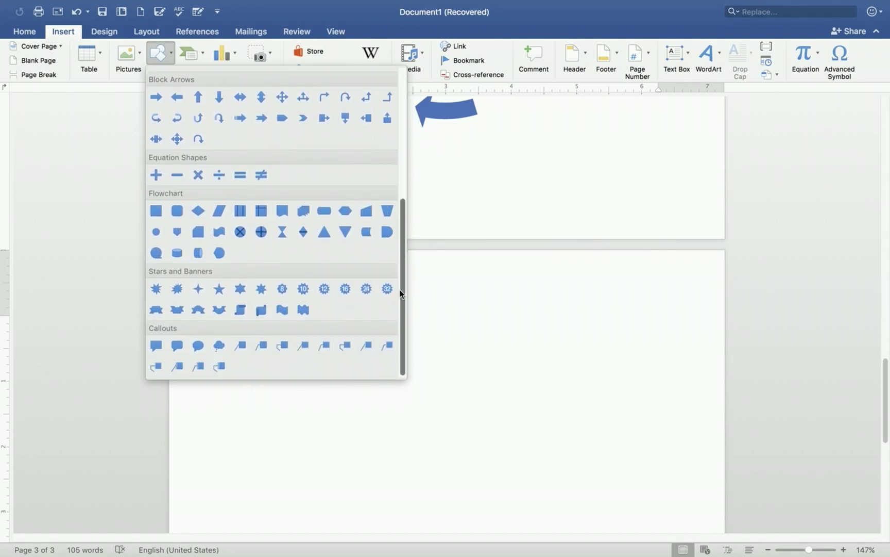
left_click(220, 290)
left_click_drag(262, 307, 474, 441)
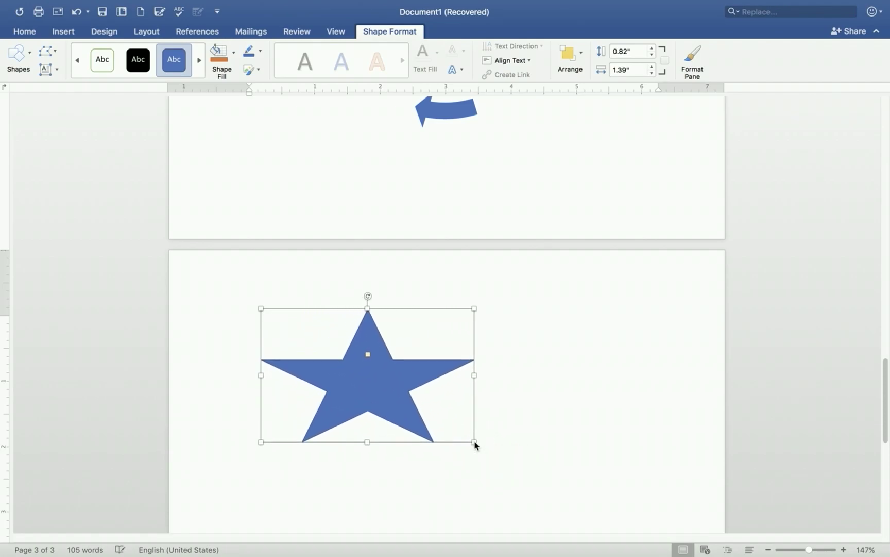
Step: Enlarge the star to about 3.41" high and 4.9" wide
left_click_drag(367, 442, 367, 507)
left_click_drag(476, 407, 591, 398)
left_click_drag(370, 401, 262, 393)
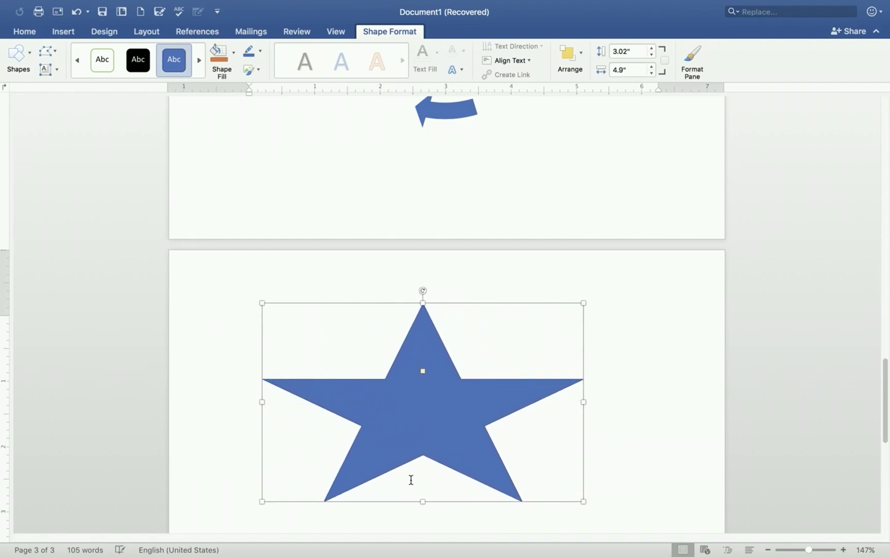
left_click_drag(422, 502, 425, 528)
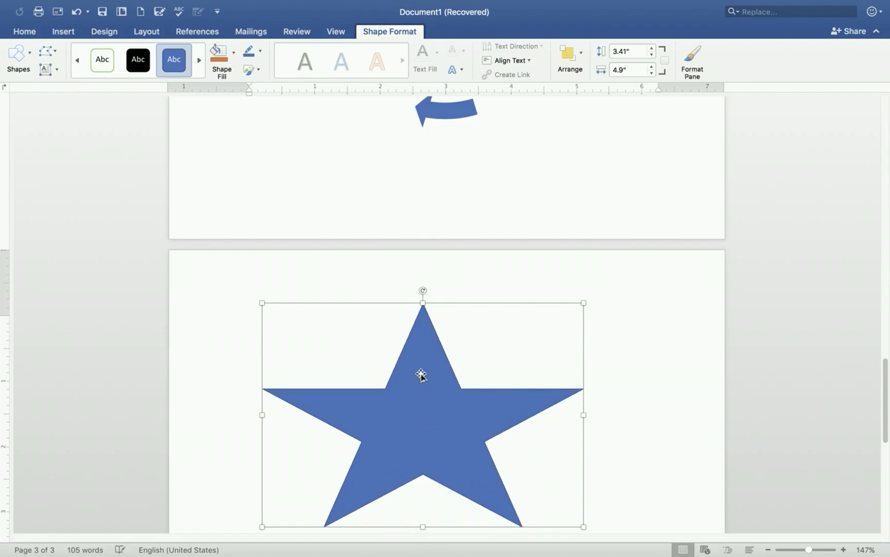
Step: Add the text "Hello World" inside the star
double_click(420, 402)
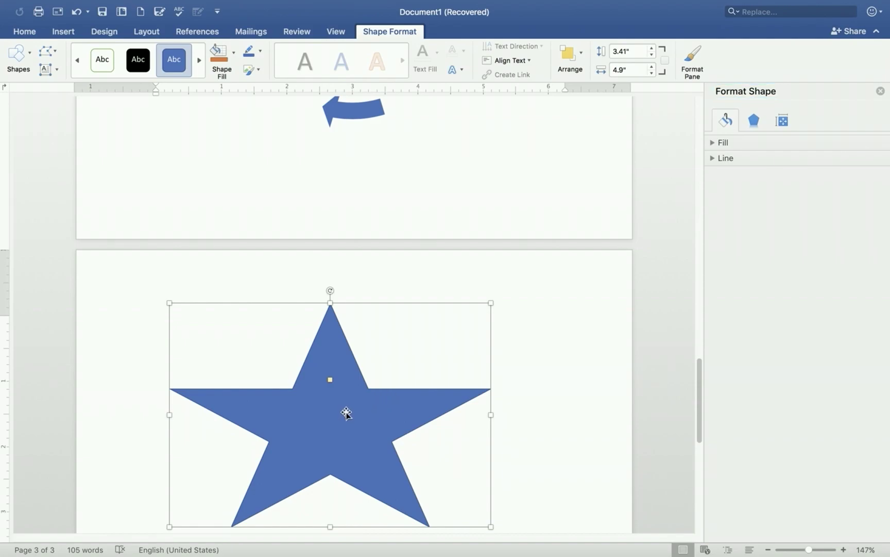
type("H")
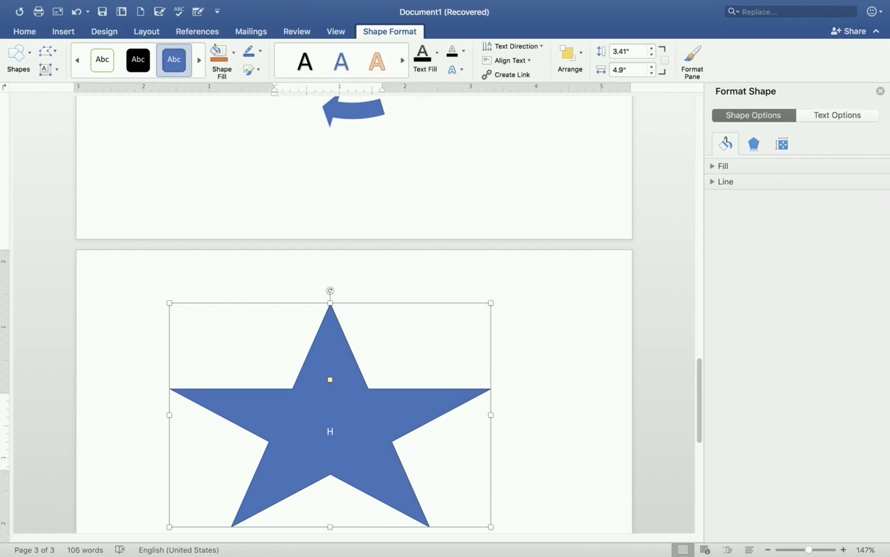
type("ello World")
Step: Increase the font size of the star's "Hello World" text to 24
key("shift+Left")
key("shift+Left")
key("shift+Left")
key("shift+Left")
key("shift+Left")
key("shift+Left")
key("shift+Left")
key("shift+Left")
key("shift+Left")
key("shift+Left")
key("shift+Left")
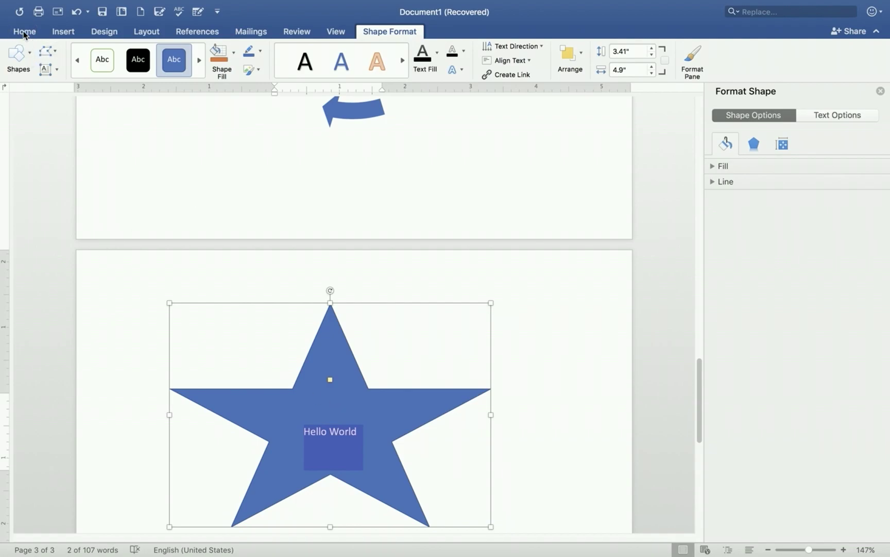
left_click(24, 33)
left_click(180, 52)
left_click(180, 52)
left_click(180, 52)
left_click(180, 52)
left_click(180, 51)
left_click(180, 52)
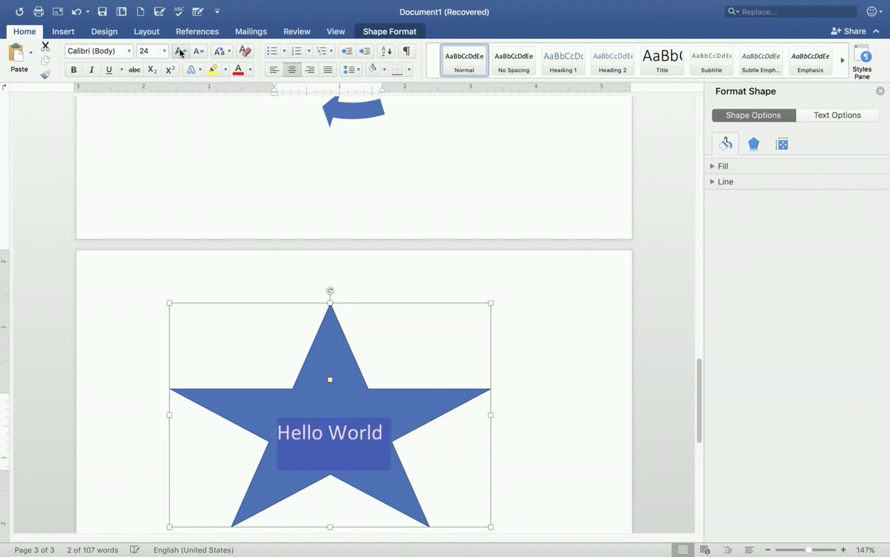
Step: Change the star's text to Times New Roman and make it bold, italic and underlined
left_click(130, 51)
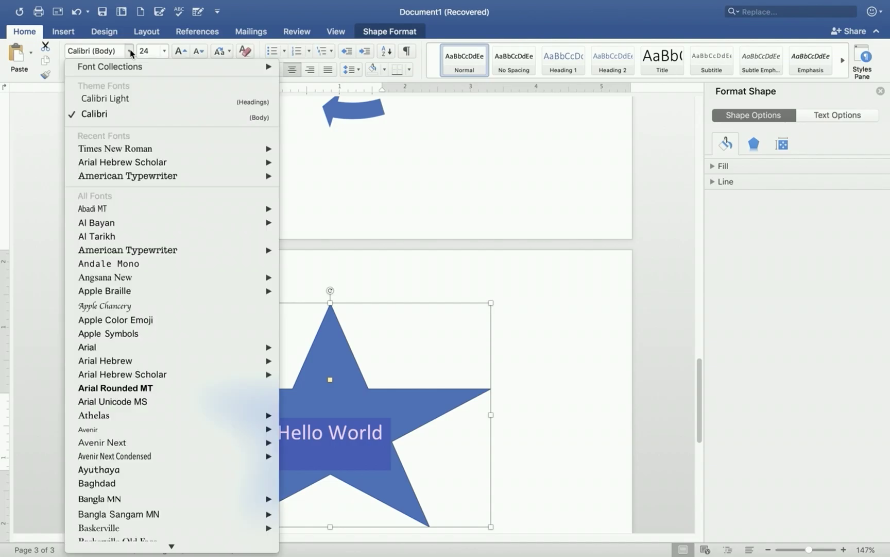
key("t")
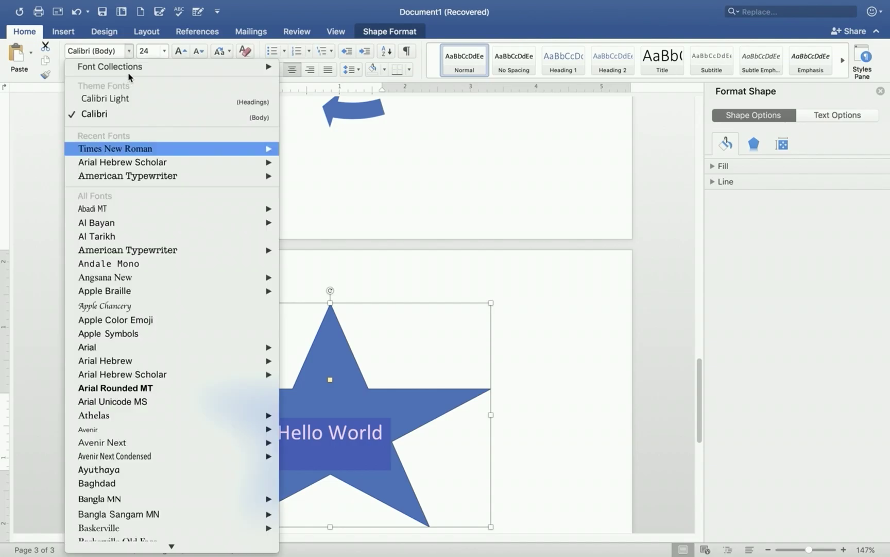
key("Return")
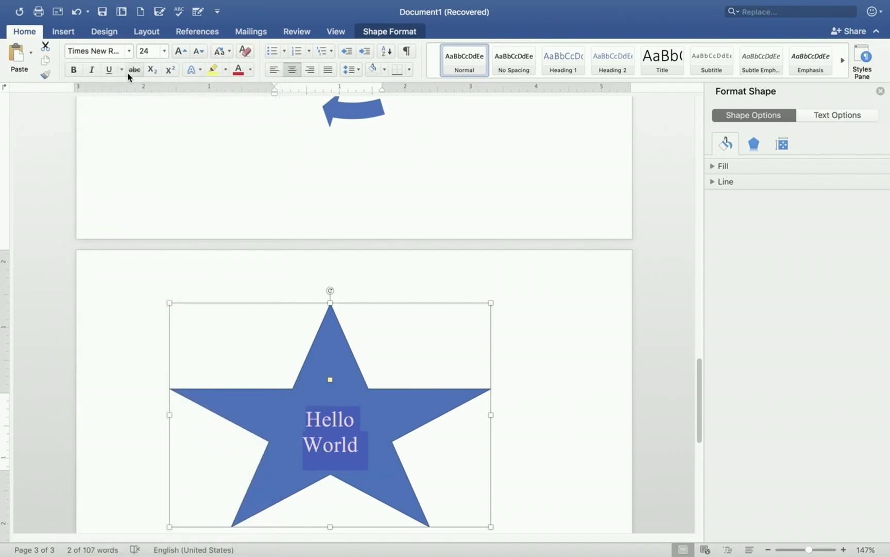
left_click(73, 69)
left_click(92, 70)
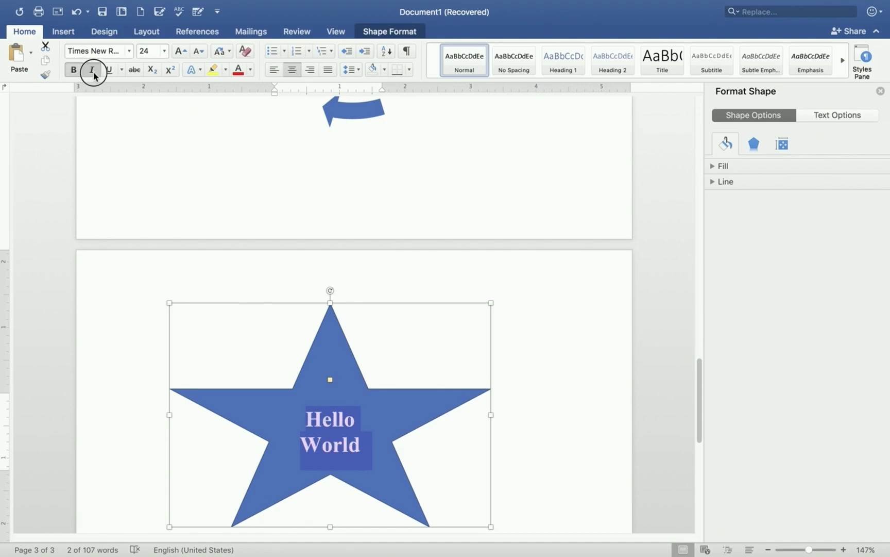
left_click(109, 72)
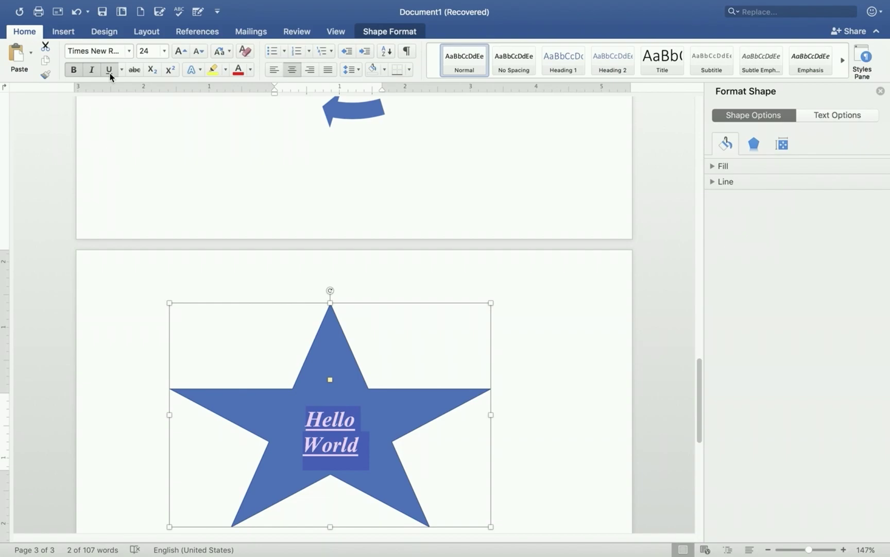
left_click(251, 71)
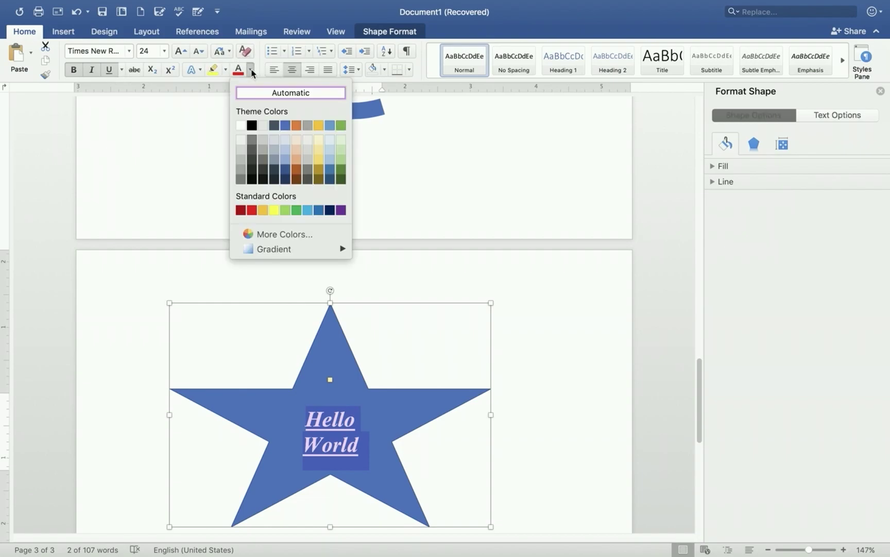
left_click(384, 343)
left_click(336, 341)
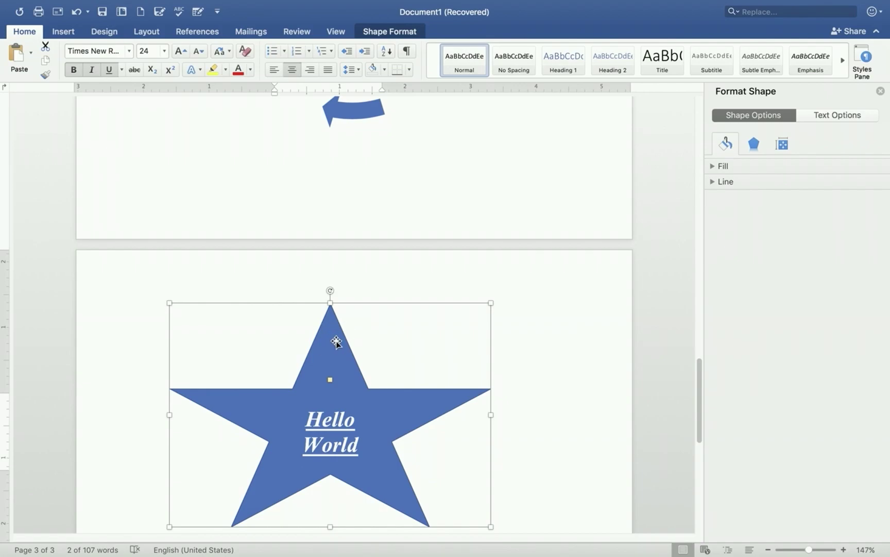
Step: Try the black and blue theme styles on the star and settle on the white style with the green outline
left_click(401, 31)
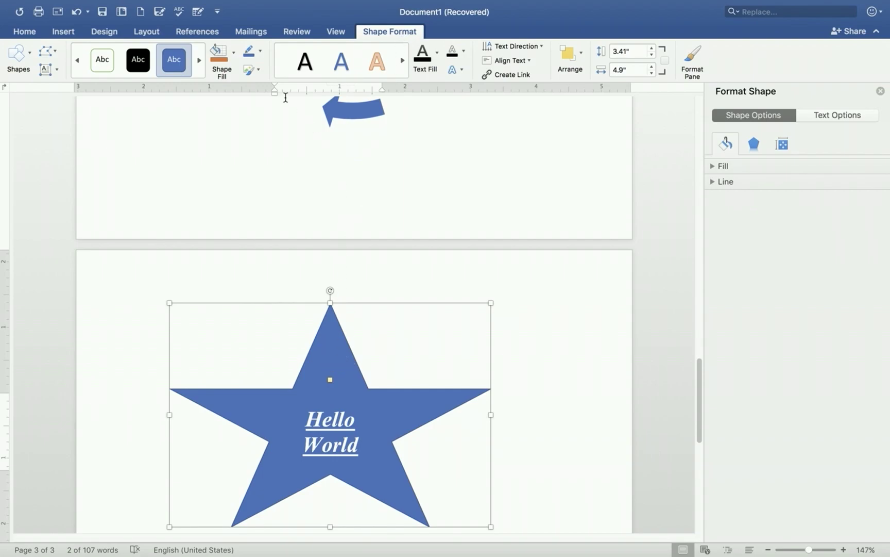
left_click(138, 61)
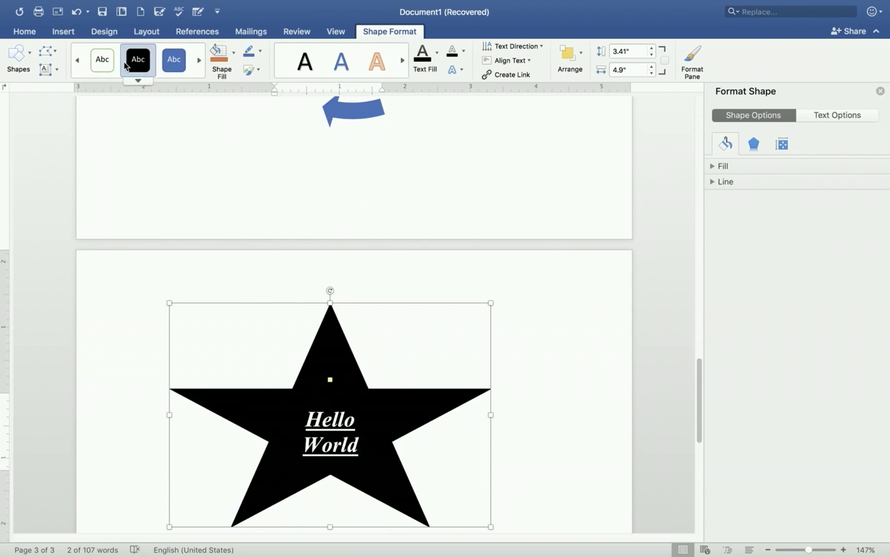
left_click(102, 63)
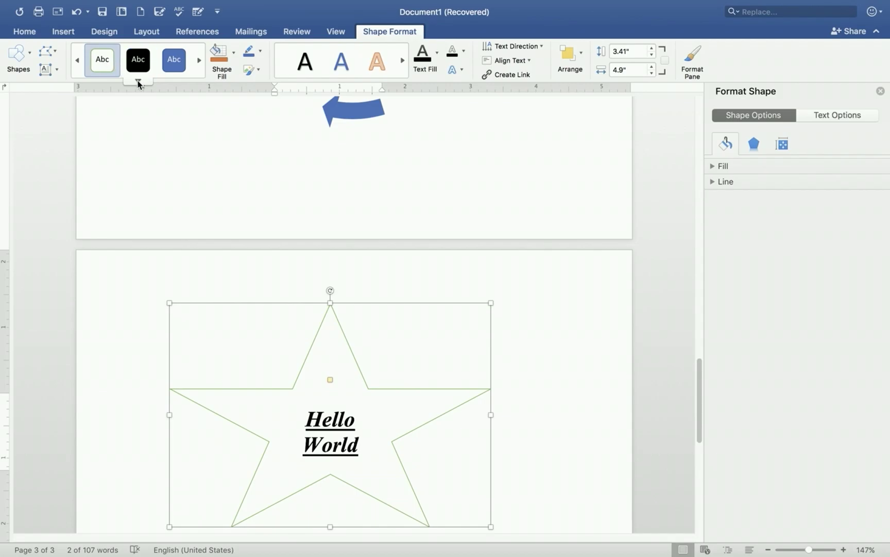
left_click(138, 81)
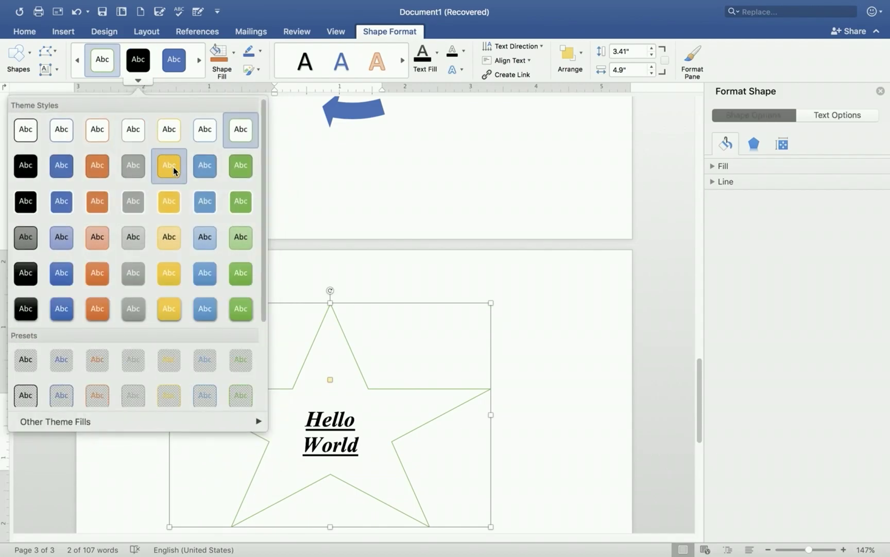
left_click(65, 171)
left_click(136, 64)
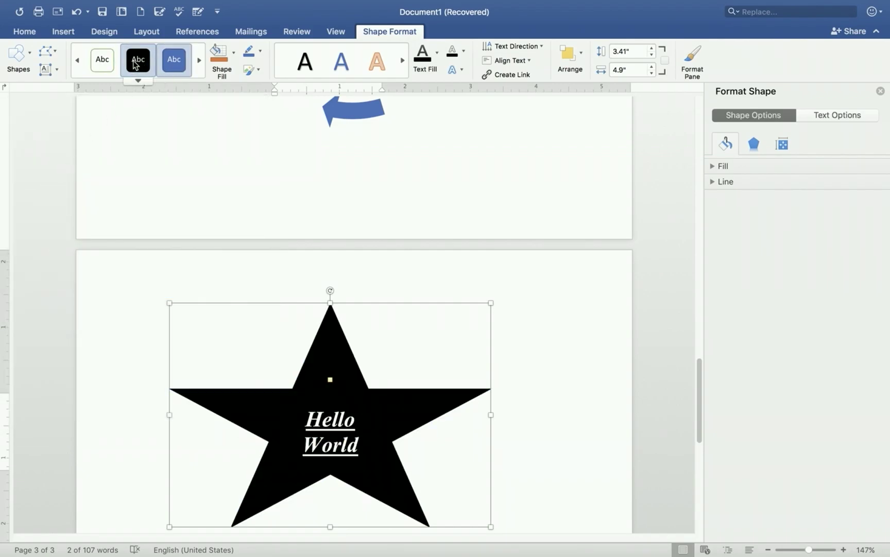
left_click(102, 60)
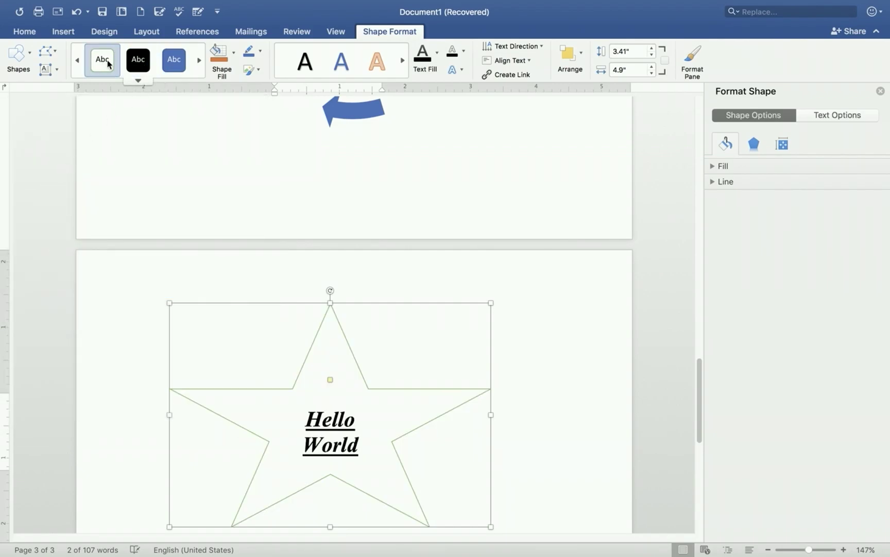
Step: Fill the star with yellow and try a red outline before settling on an orange one
left_click(234, 53)
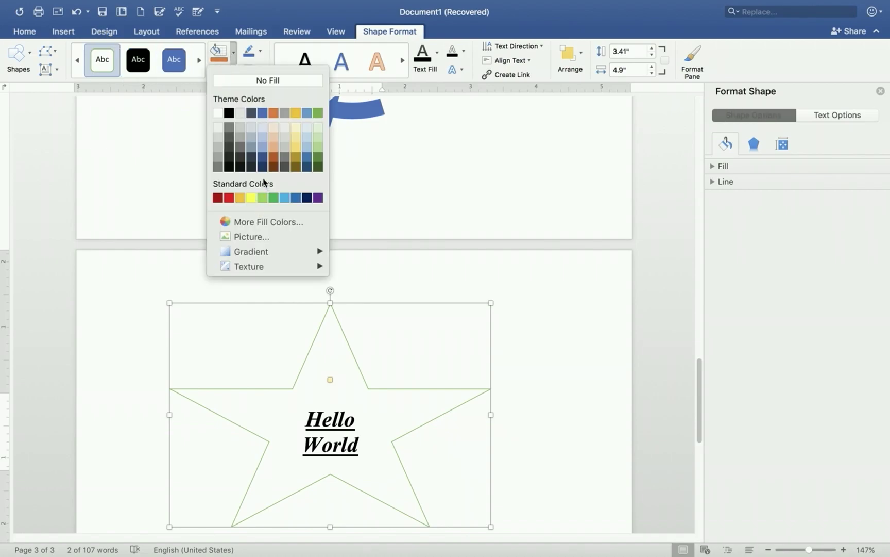
left_click(251, 198)
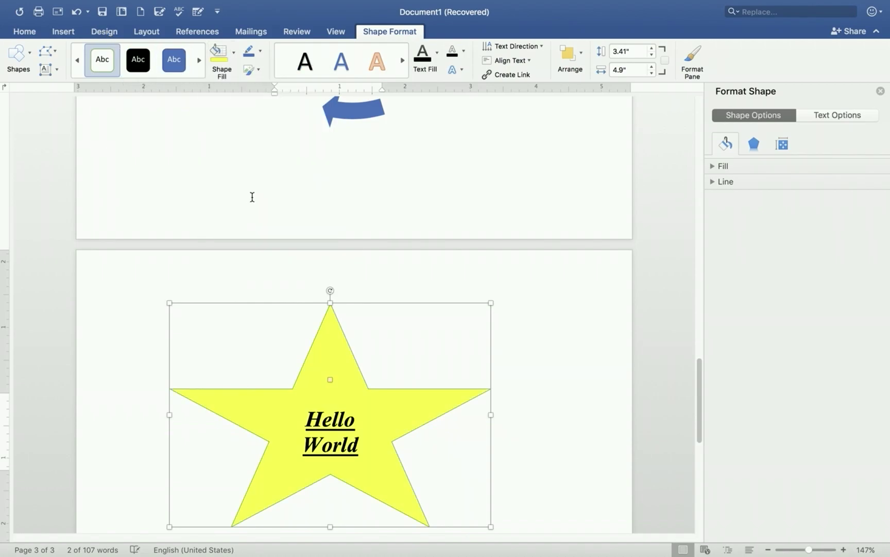
left_click(260, 51)
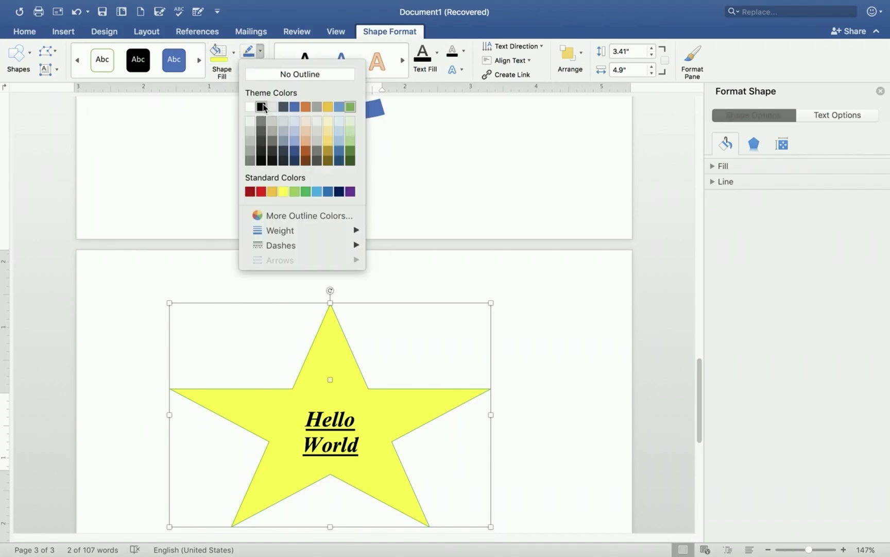
left_click(263, 192)
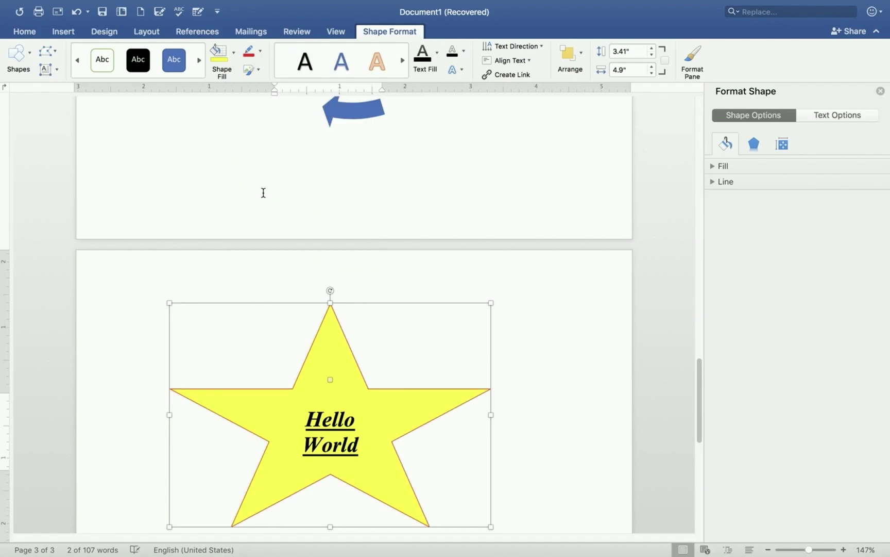
left_click(261, 53)
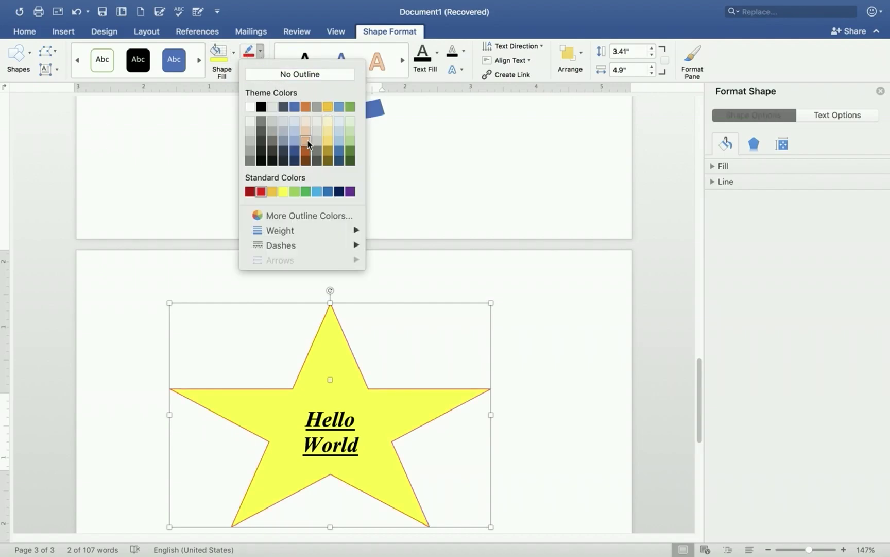
left_click(306, 108)
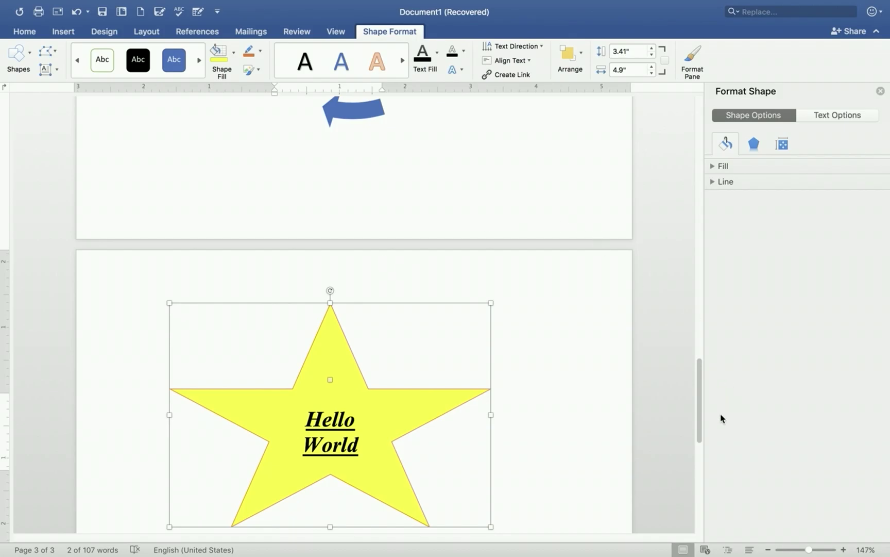
Step: Remove the paragraph break before "Sometimes you want to show data" to join that paragraph to the "Headers and Footers" line
left_click_drag(699, 387, 693, 135)
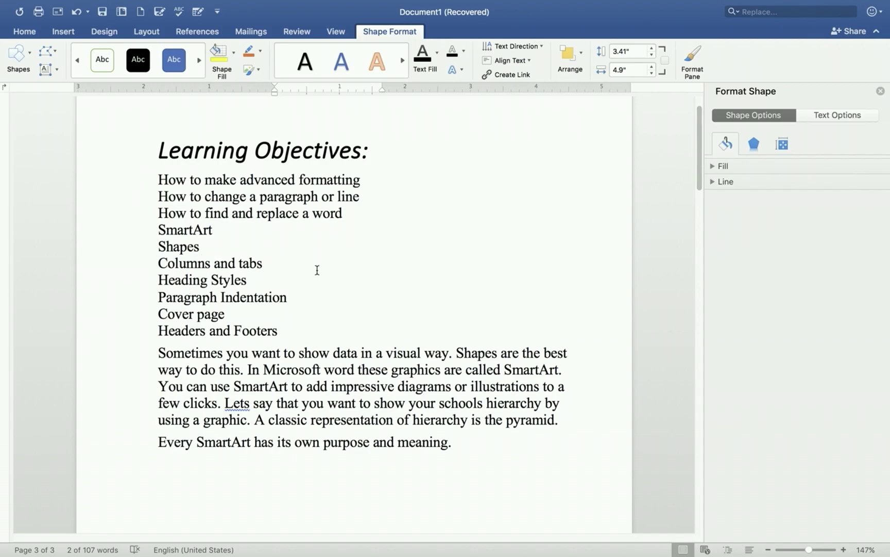
left_click(158, 352)
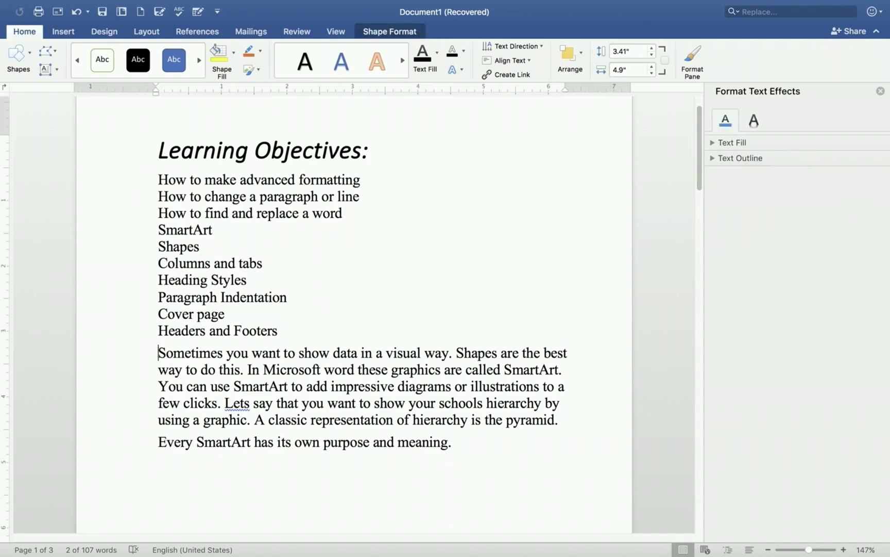
key("BackSpace")
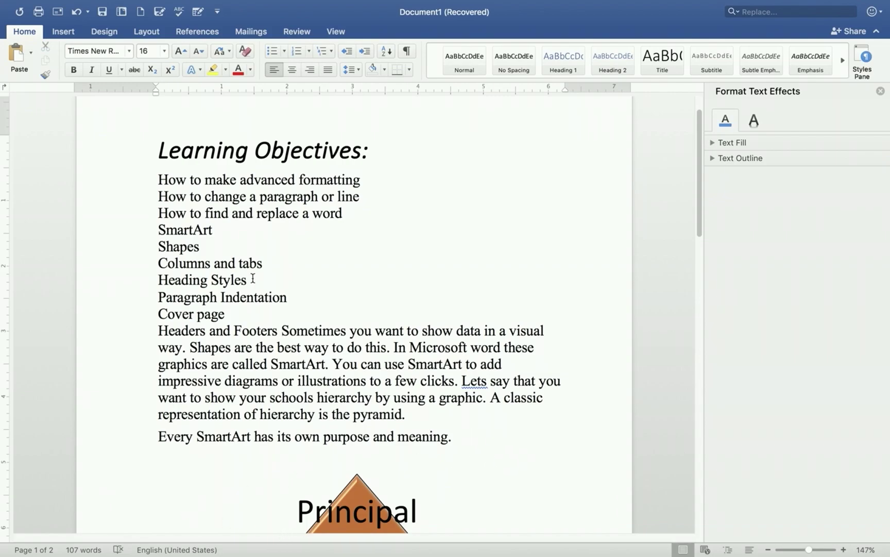
Step: Minimize the document window out of full screen and open the Google homepage in Safari
mouse_move(25, 4)
left_click(36, 25)
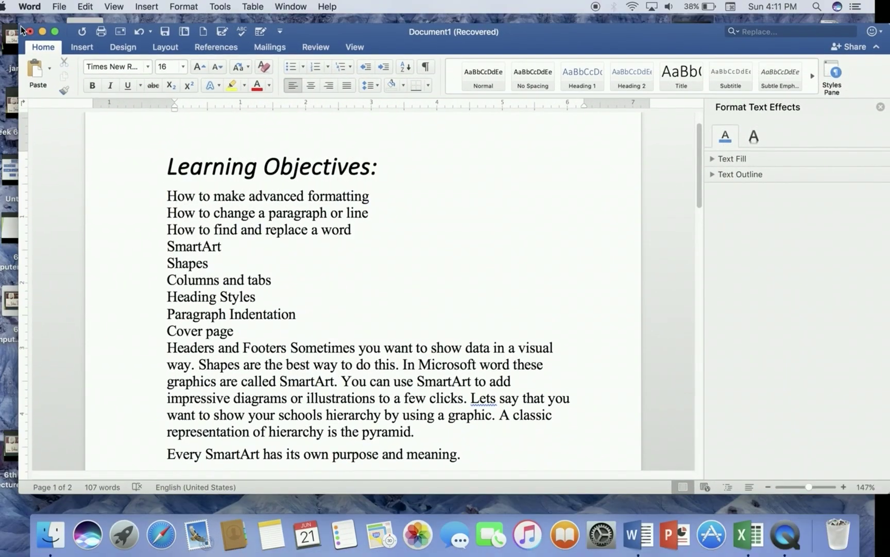
left_click(44, 35)
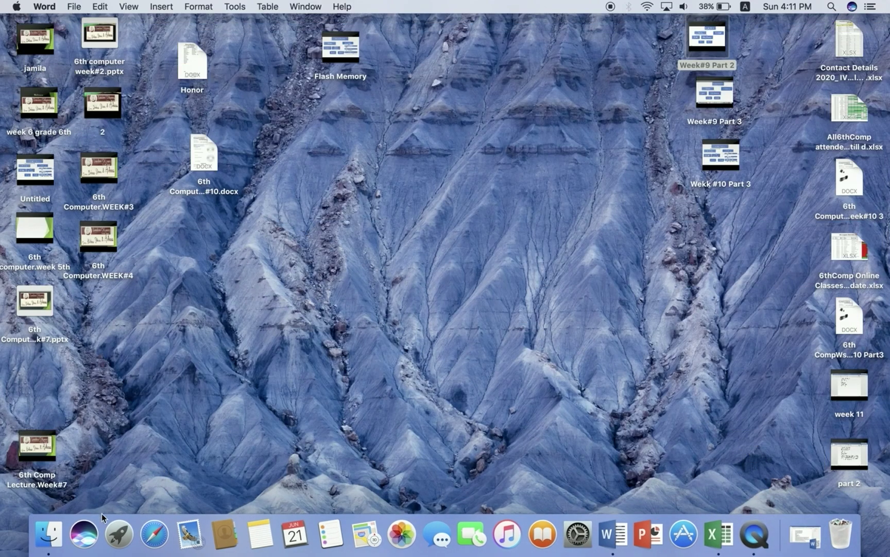
left_click(154, 534)
left_click(571, 88)
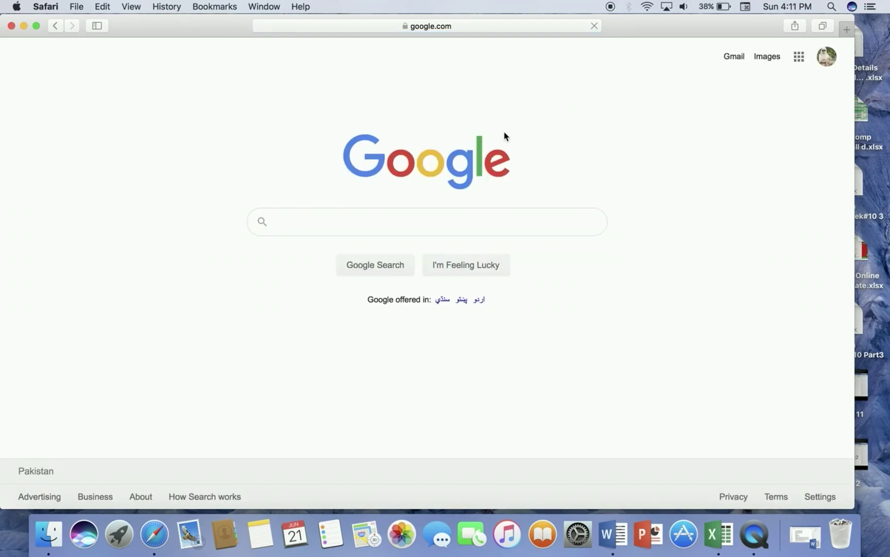
Step: Search Google for "computer" in a full-screen browser window and open the Wikipedia article on computers
left_click(36, 26)
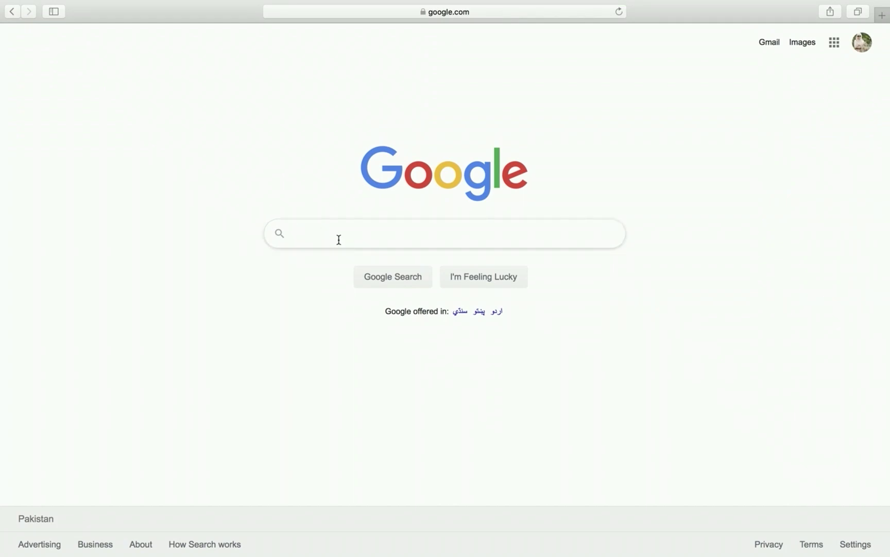
type("comput")
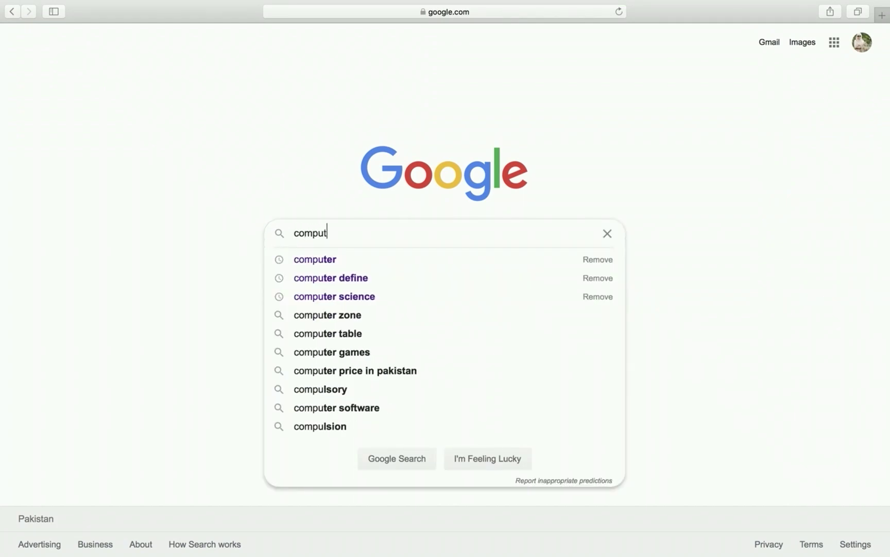
type("er")
key("Return")
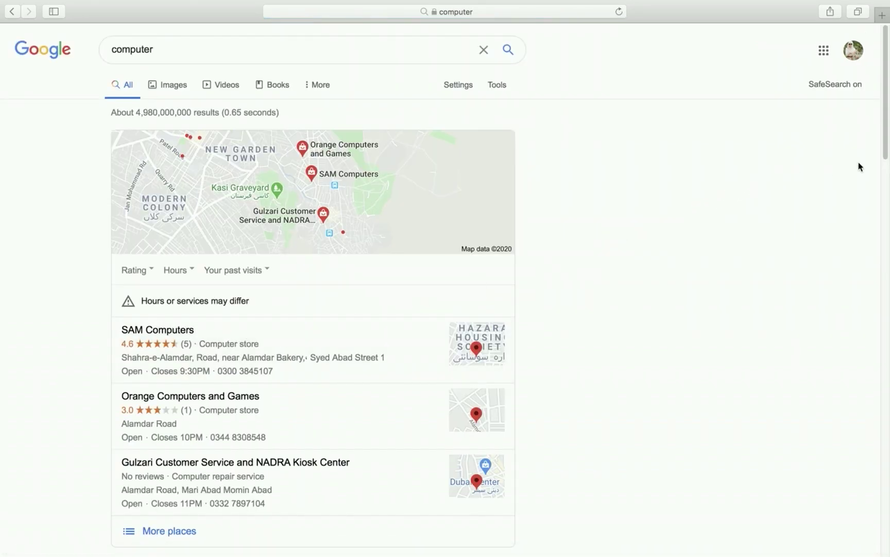
left_click_drag(885, 138, 882, 274)
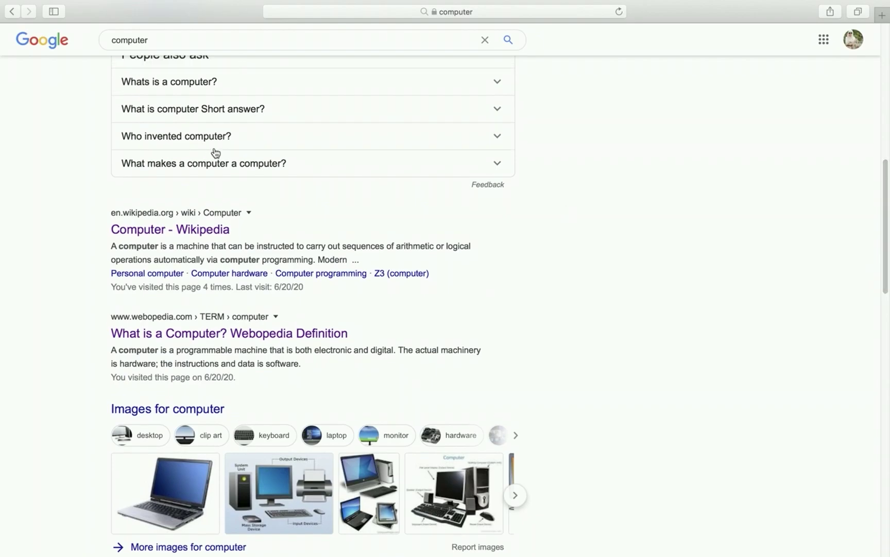
left_click(205, 236)
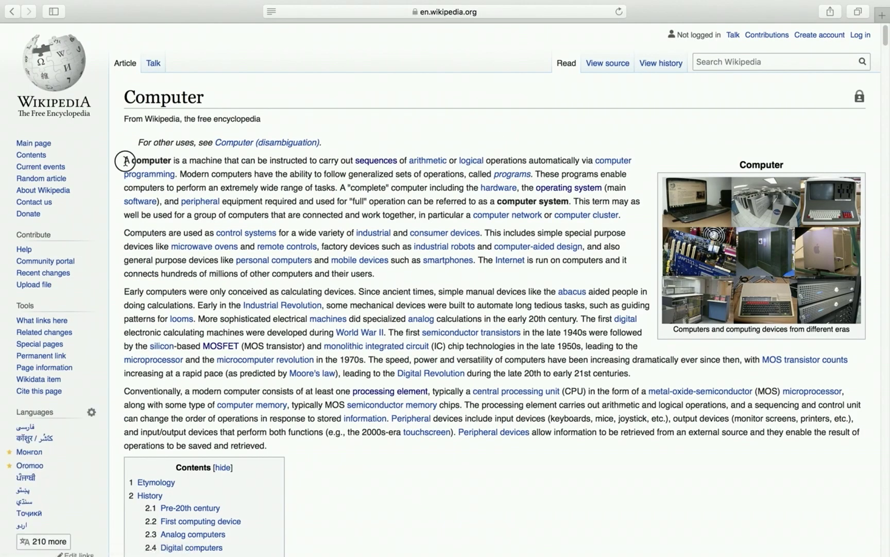
Step: Copy the first three paragraphs of the Wikipedia Computer article, leave full screen and minimize the browser
left_click_drag(126, 161, 635, 367)
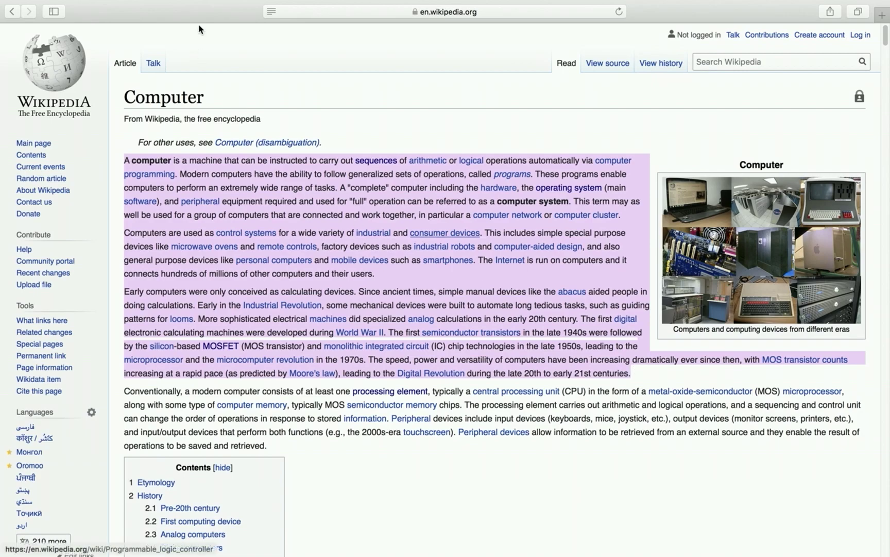
left_click(36, 23)
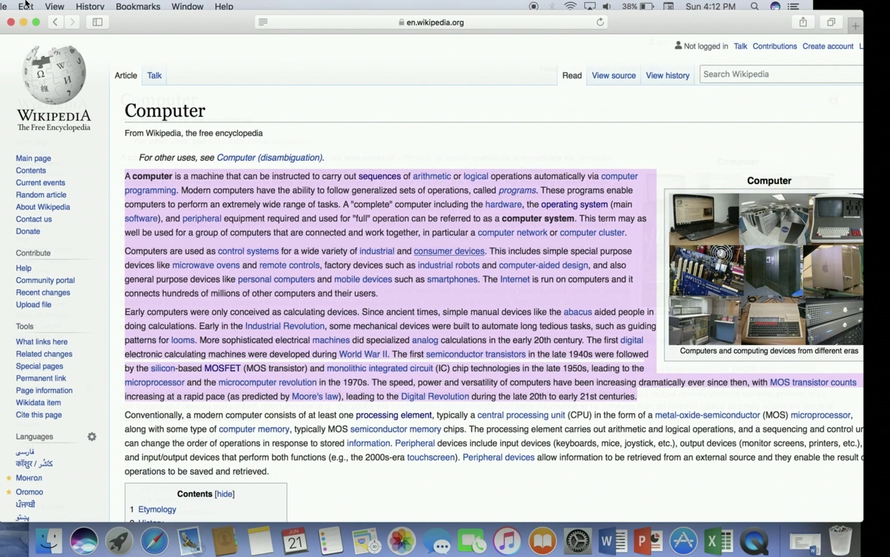
left_click(23, 26)
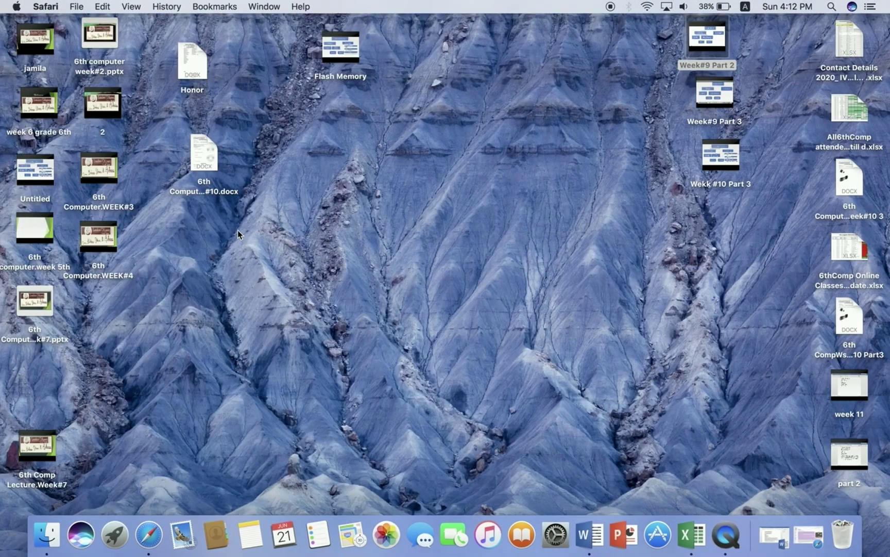
Step: Switch back to the Word document in full screen and paste the copied paragraphs after "Every SmartArt has its own purpose and meaning."
left_click(778, 548)
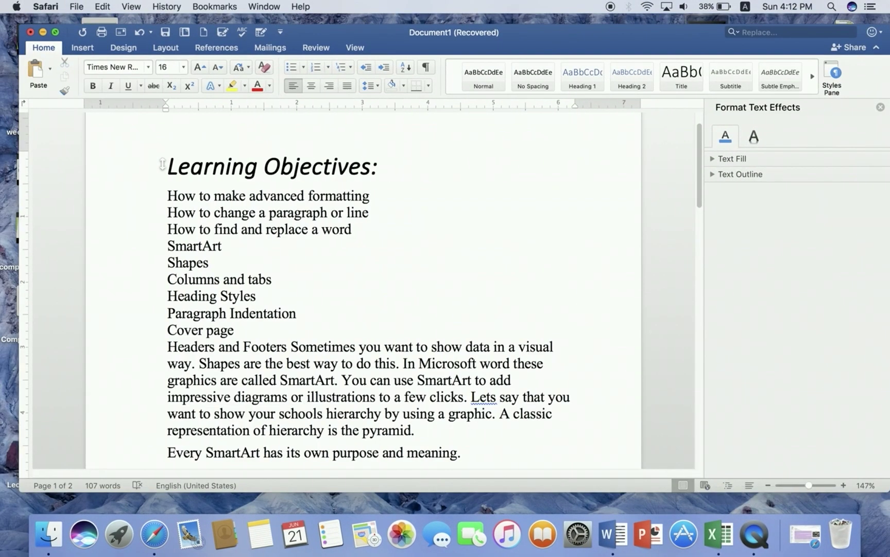
left_click(56, 32)
left_click(456, 436)
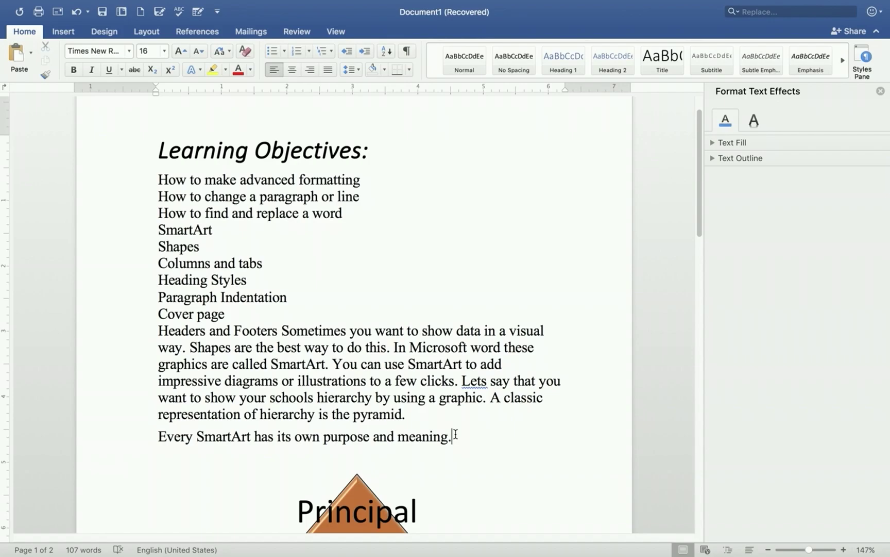
key("super+v")
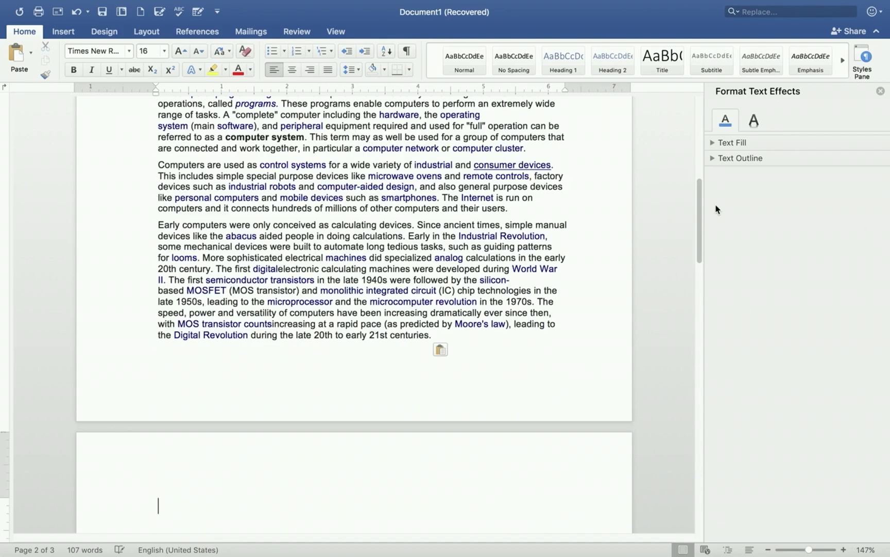
left_click_drag(699, 200, 699, 182)
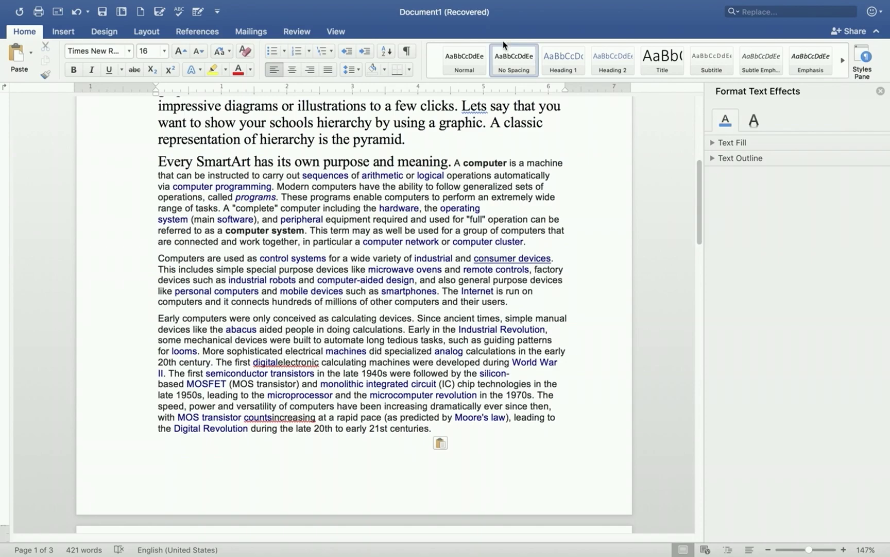
Step: Arrange the document's text in two columns
left_click(143, 34)
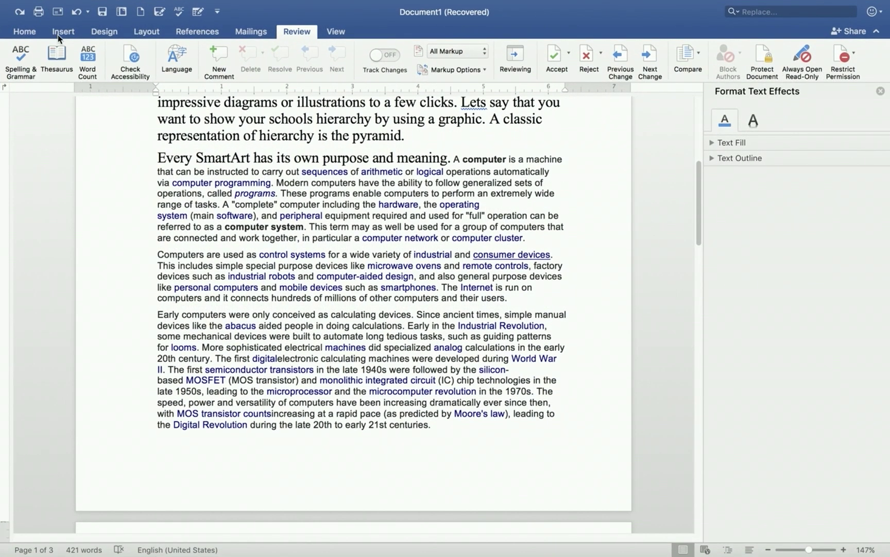
left_click(147, 31)
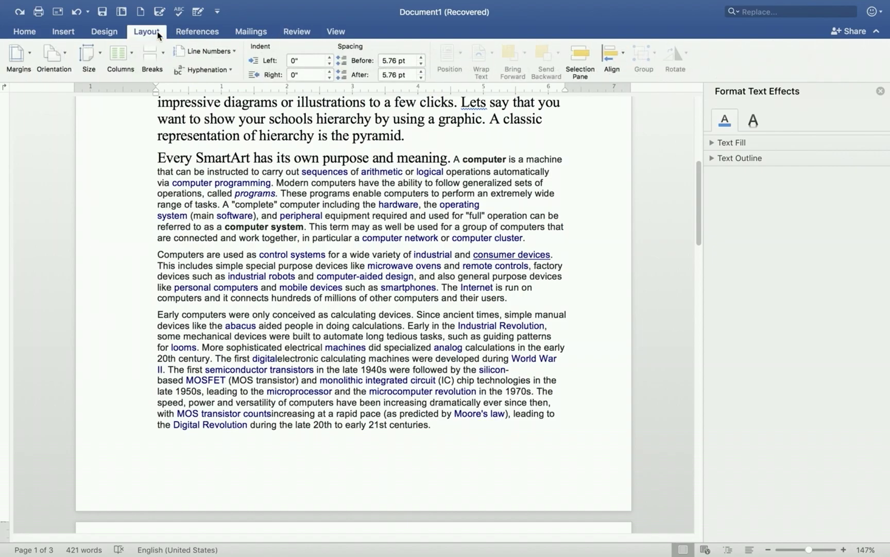
left_click(132, 54)
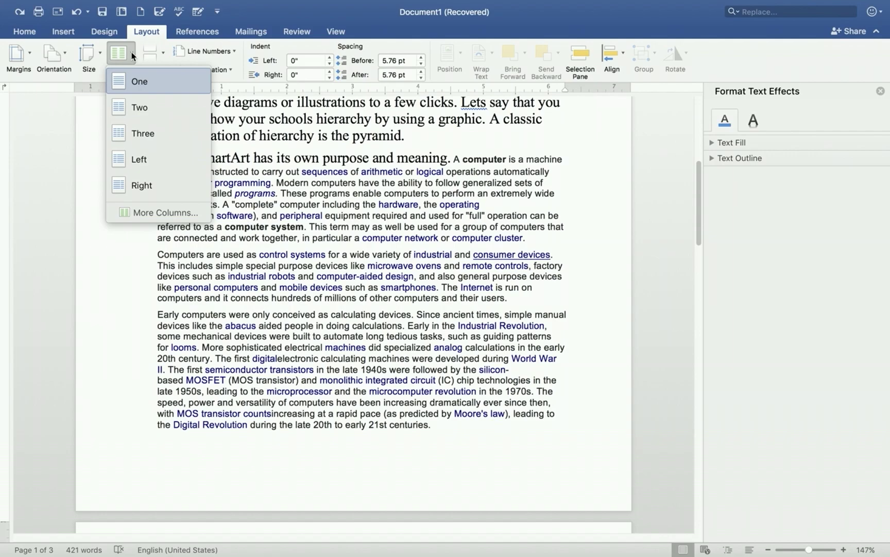
left_click(153, 108)
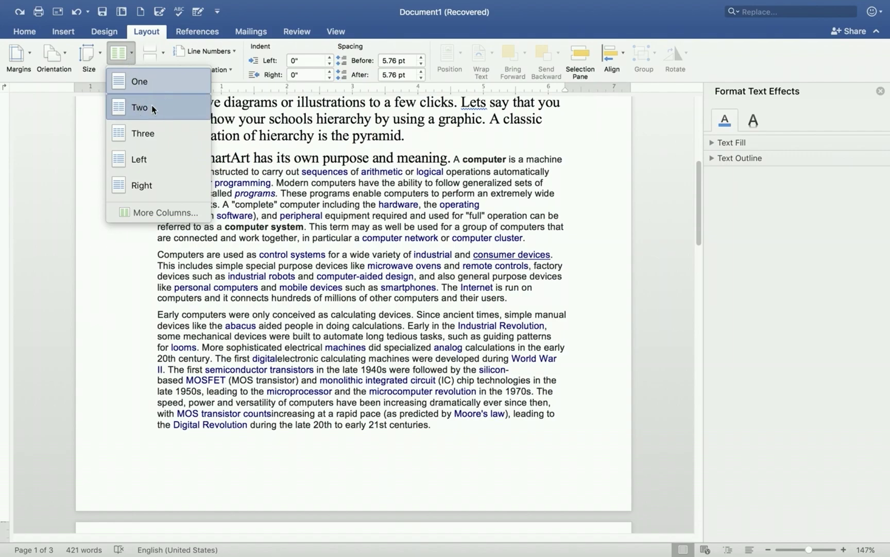
Step: Format all the text in the document as Times New Roman and enlarge it to 18 pt
left_click(228, 137)
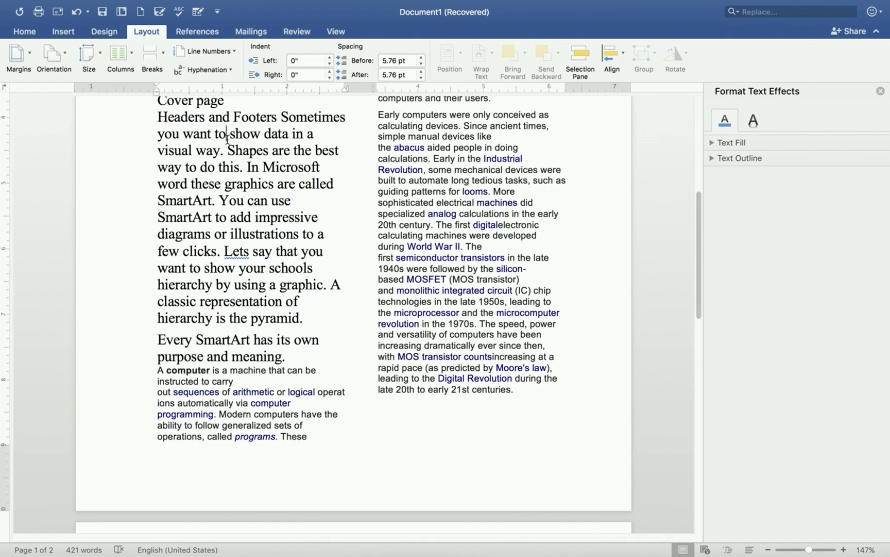
key("super+a")
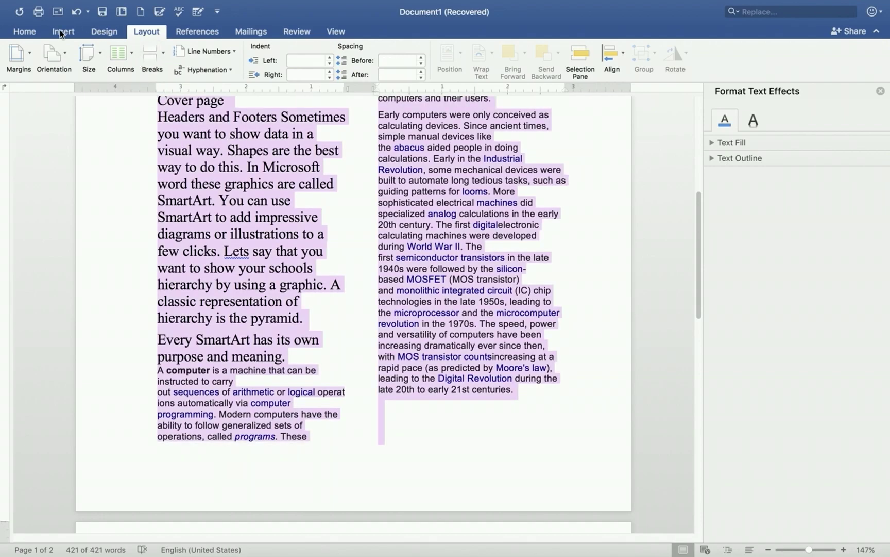
left_click(27, 31)
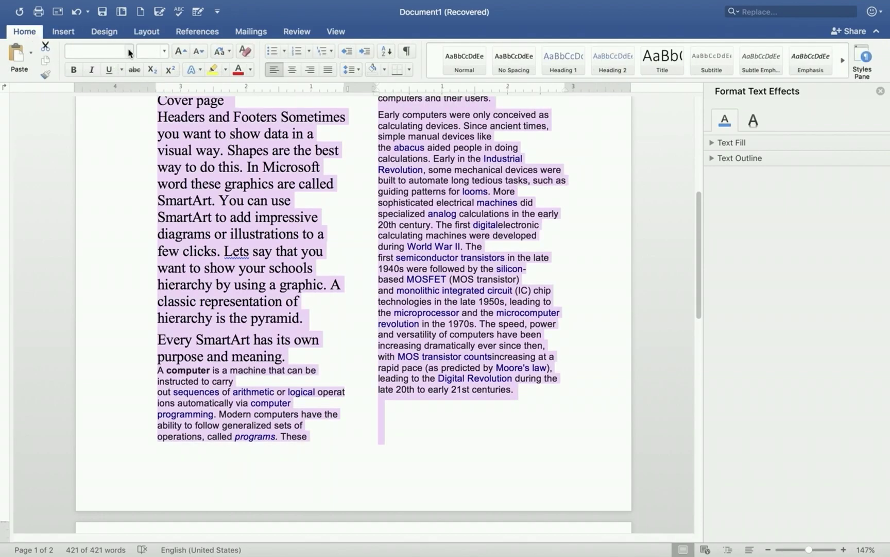
left_click(128, 51)
left_click(150, 149)
left_click(164, 51)
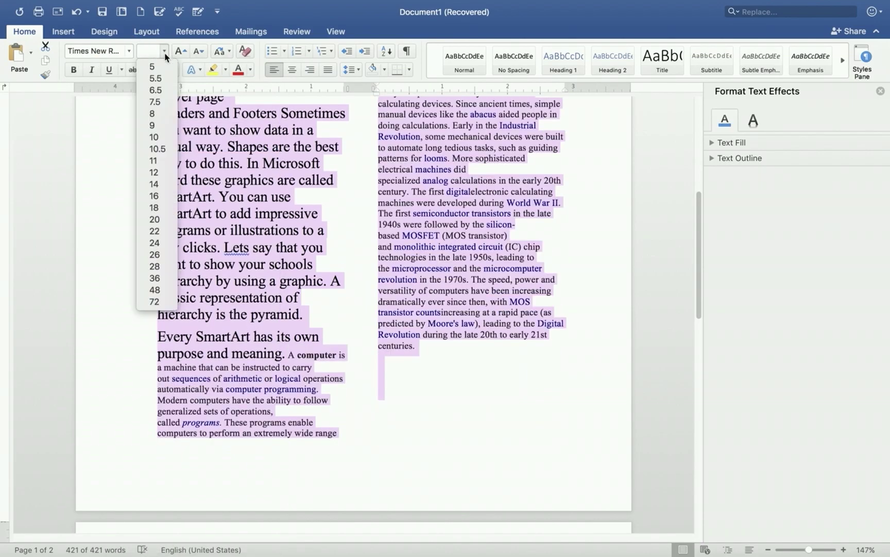
left_click(163, 173)
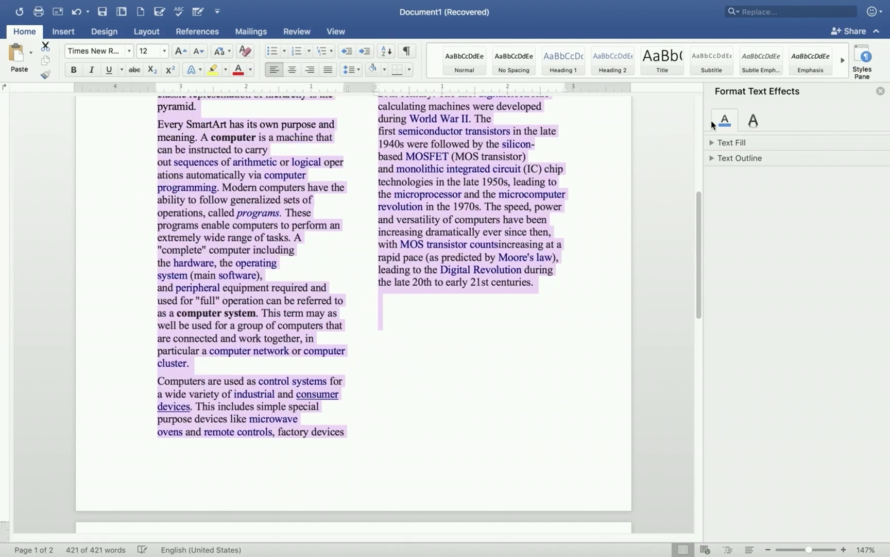
left_click(184, 52)
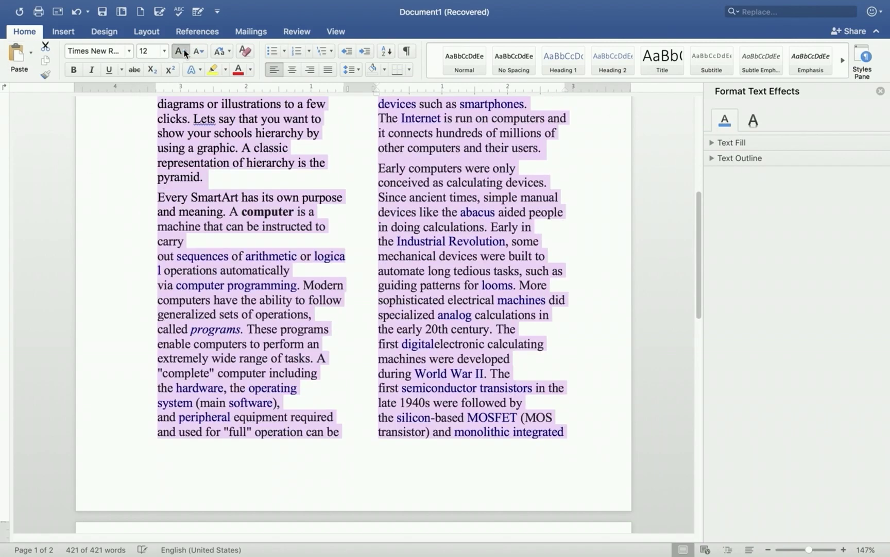
left_click(184, 52)
left_click_drag(699, 196, 706, 139)
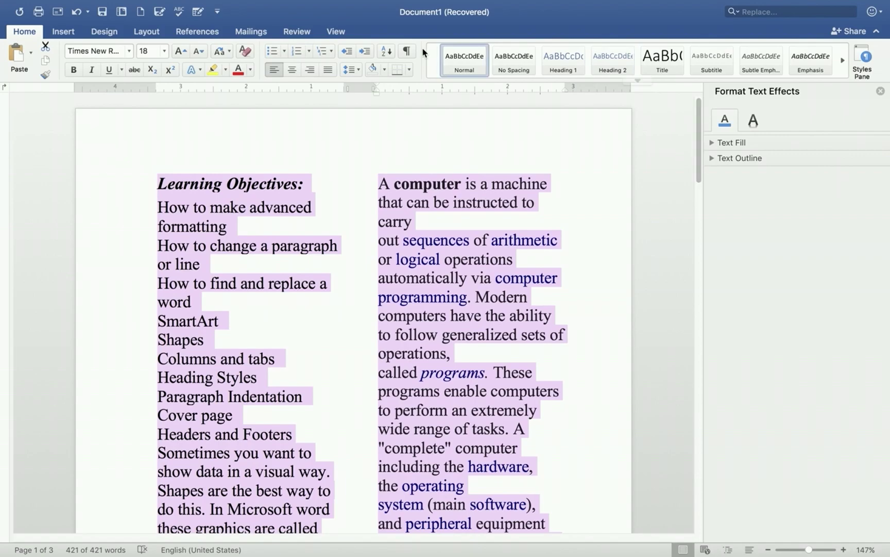
Step: Insert a header using the built-in Blank design
left_click(59, 32)
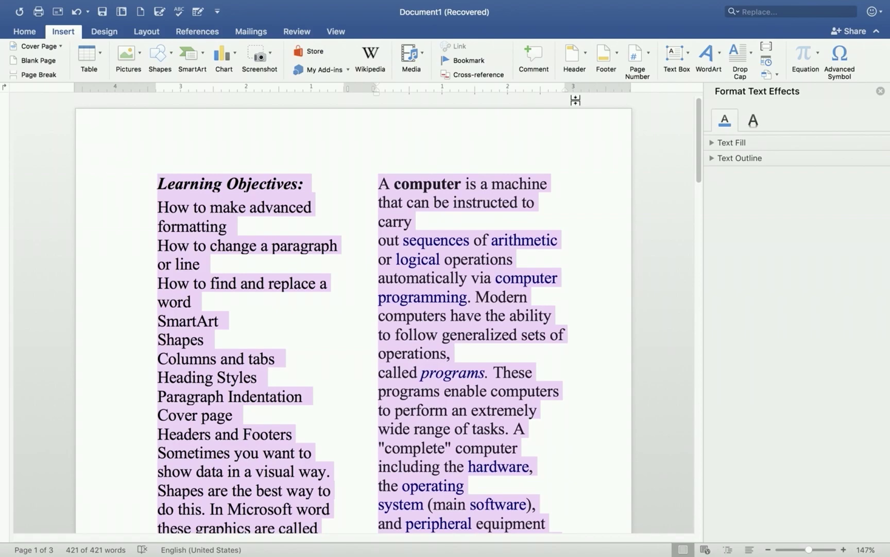
left_click(576, 56)
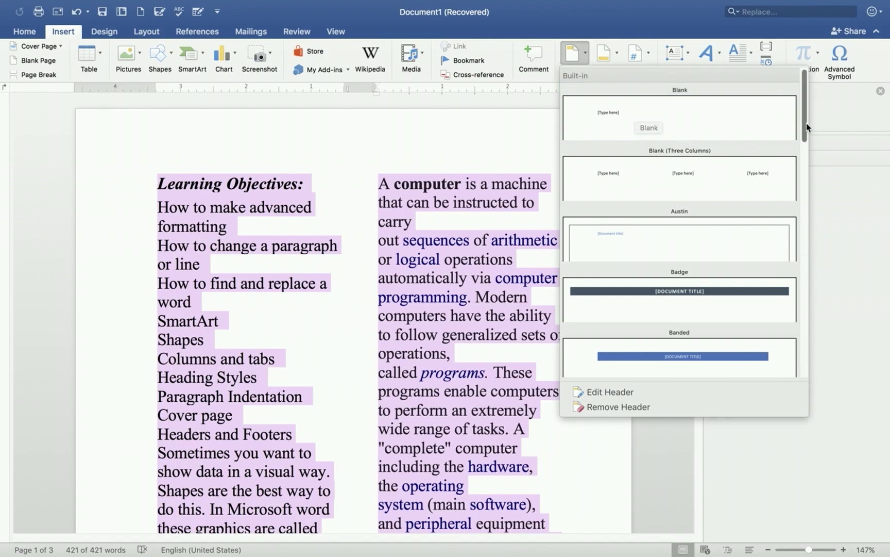
mouse_move(806, 122)
left_mouse_down()
mouse_move(801, 250)
mouse_move(799, 123)
left_mouse_up()
left_click(586, 122)
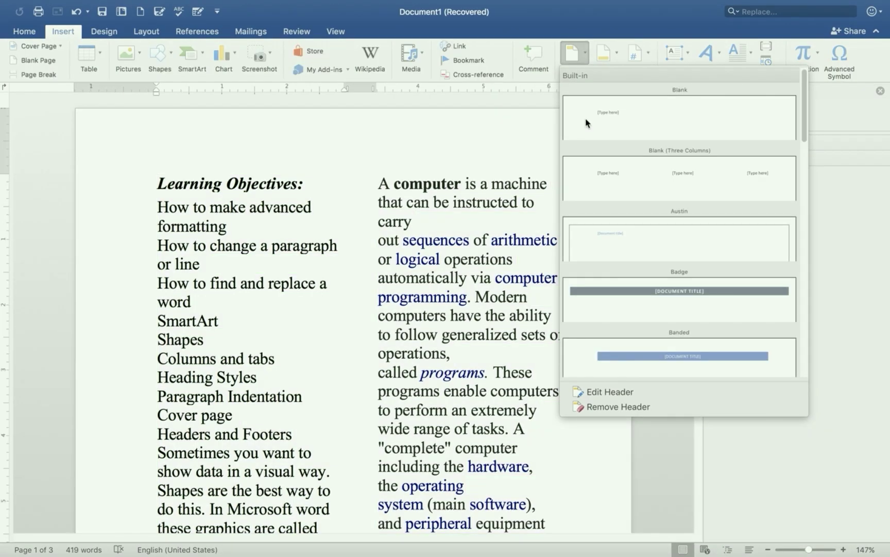
left_click(614, 115)
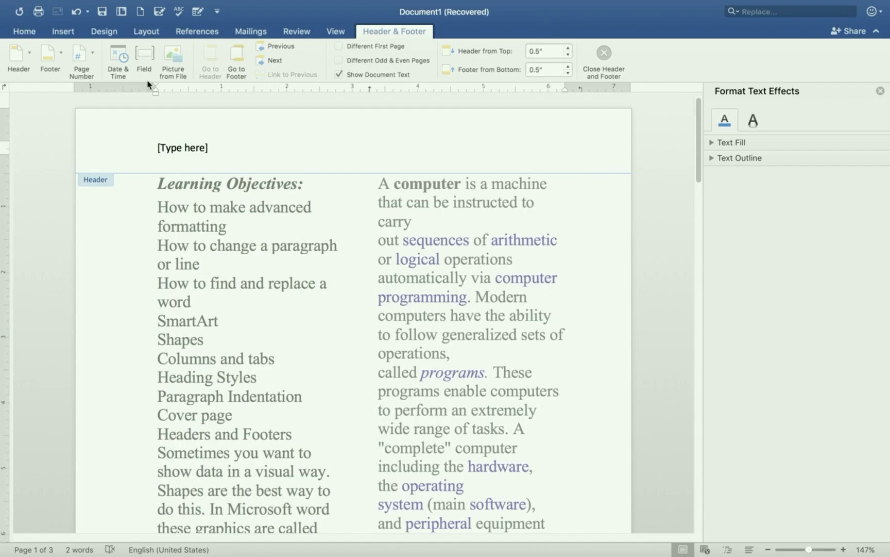
Step: Replace the header's placeholder text with the date in the 6/21/20 format
left_click(122, 63)
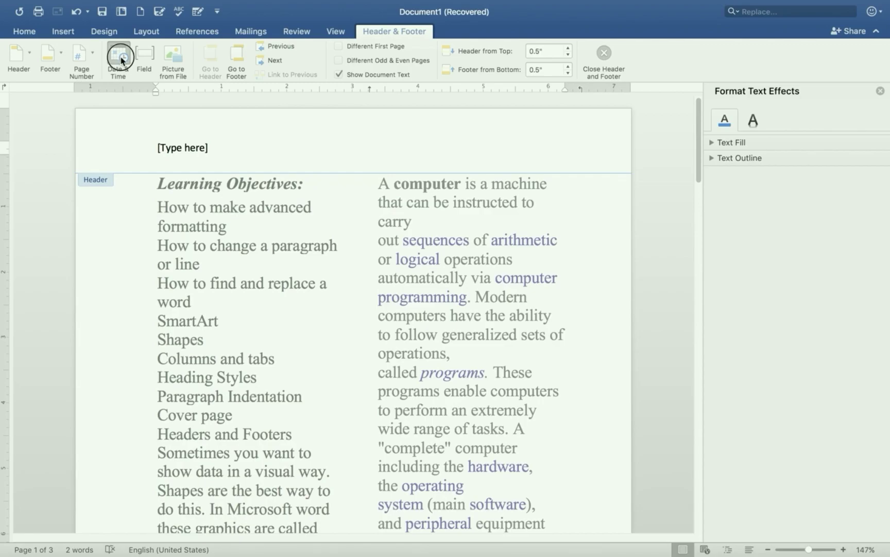
left_click(122, 59)
left_click(181, 148)
left_click(118, 59)
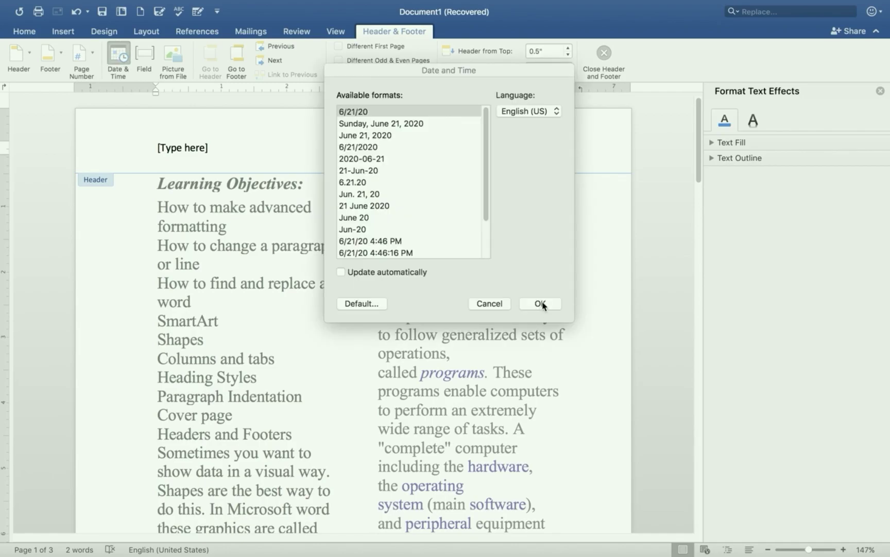
left_click(542, 303)
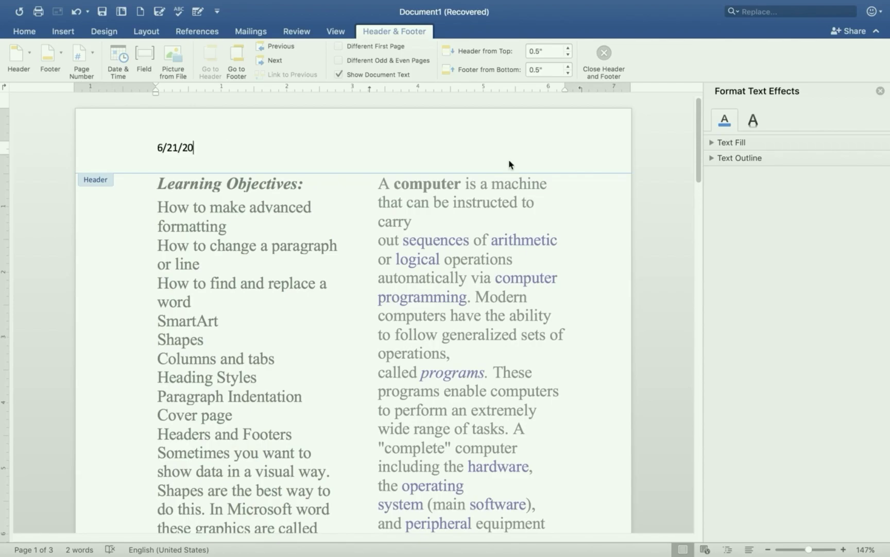
Step: Insert a footer with the page number using the built-in Badge design
left_click_drag(697, 173, 605, 56)
scroll(713, 342, "down", 4)
left_click(66, 34)
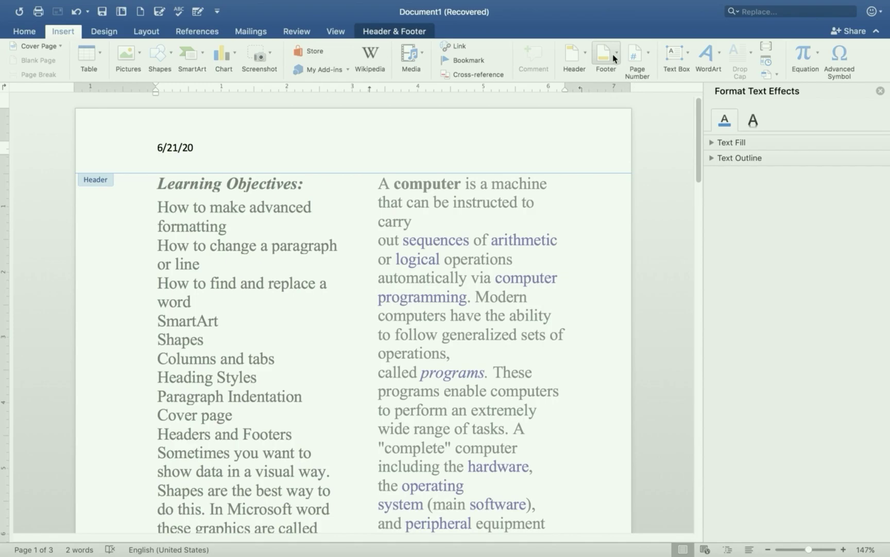
left_click(613, 59)
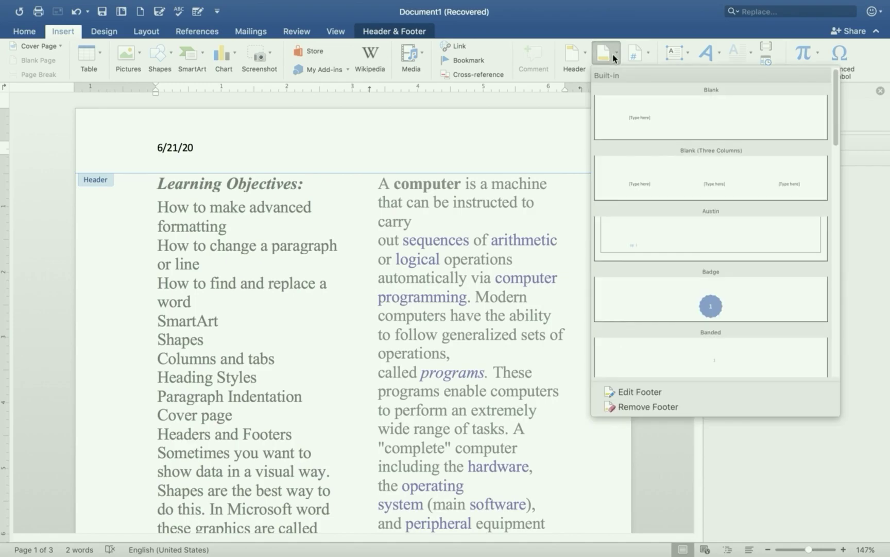
left_click(716, 307)
left_click(716, 308)
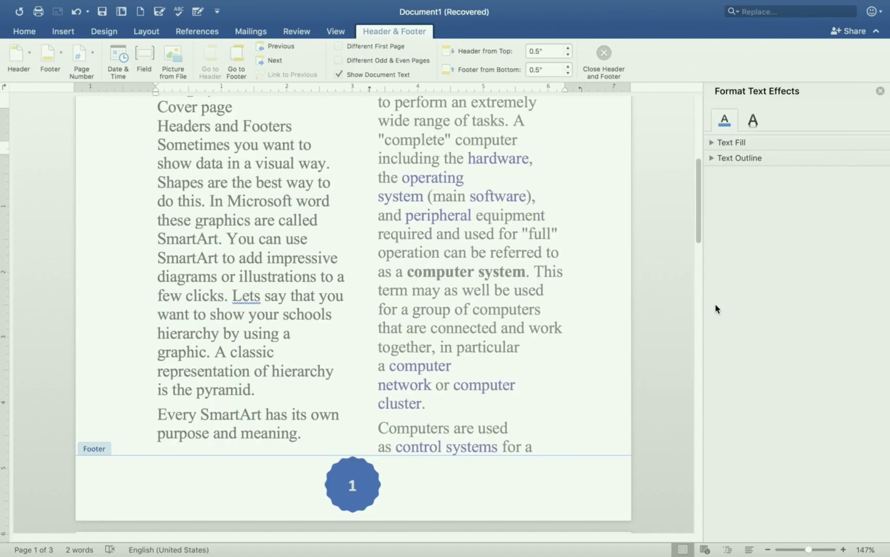
mouse_move(697, 212)
left_mouse_down()
mouse_move(700, 411)
mouse_move(714, 516)
mouse_move(704, 223)
left_mouse_up()
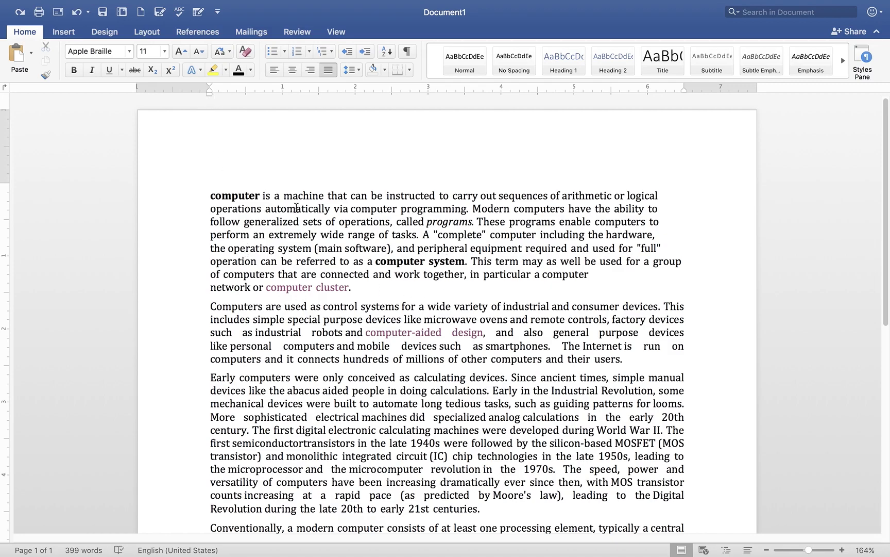
Step: Select the opening paragraph and try out its left and right indent markers
left_click_drag(212, 197, 355, 284)
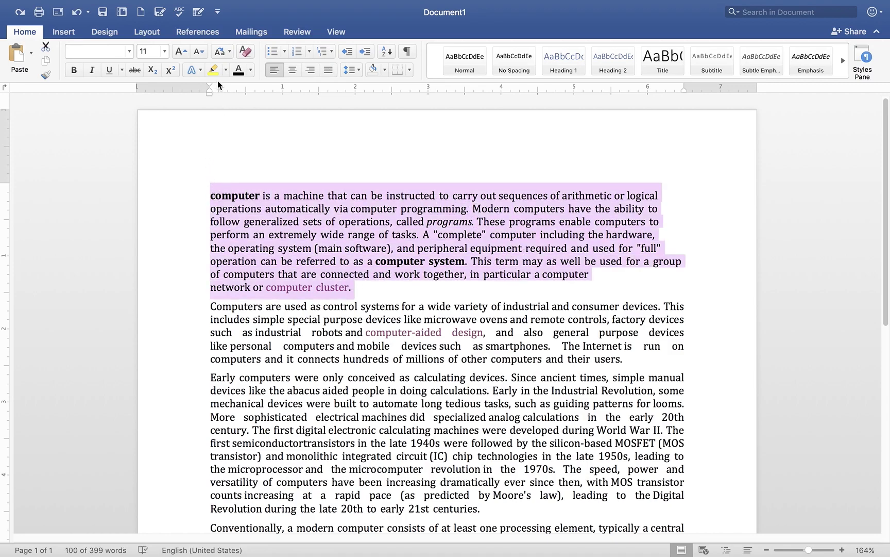
mouse_move(210, 86)
left_mouse_down()
mouse_move(331, 93)
mouse_move(324, 85)
mouse_move(209, 86)
mouse_move(377, 101)
mouse_move(238, 88)
mouse_move(209, 94)
left_mouse_up()
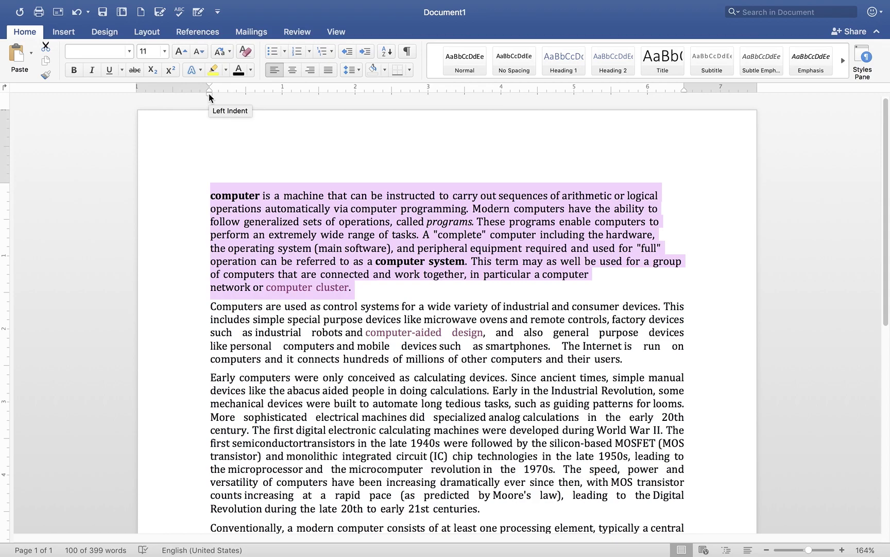
mouse_move(209, 97)
left_mouse_down()
mouse_move(368, 94)
mouse_move(200, 91)
mouse_move(209, 96)
left_mouse_up()
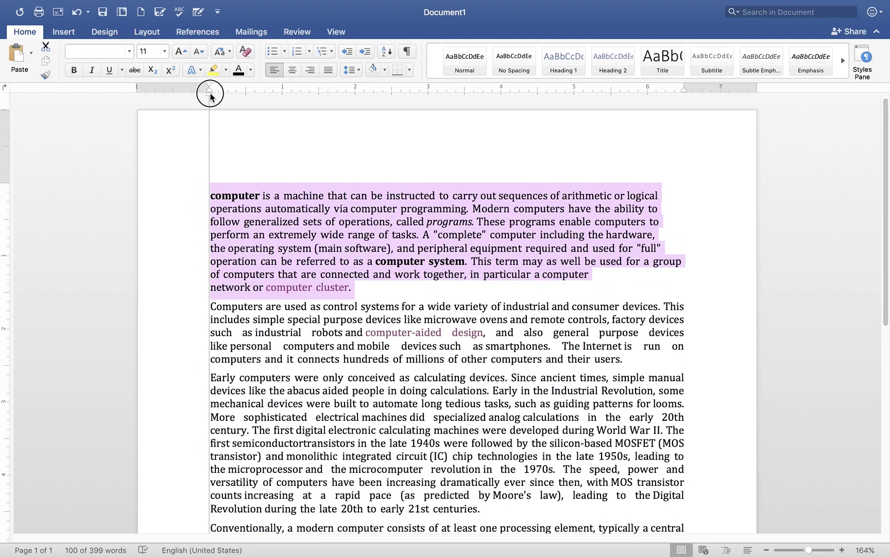
left_click_drag(209, 93, 210, 92)
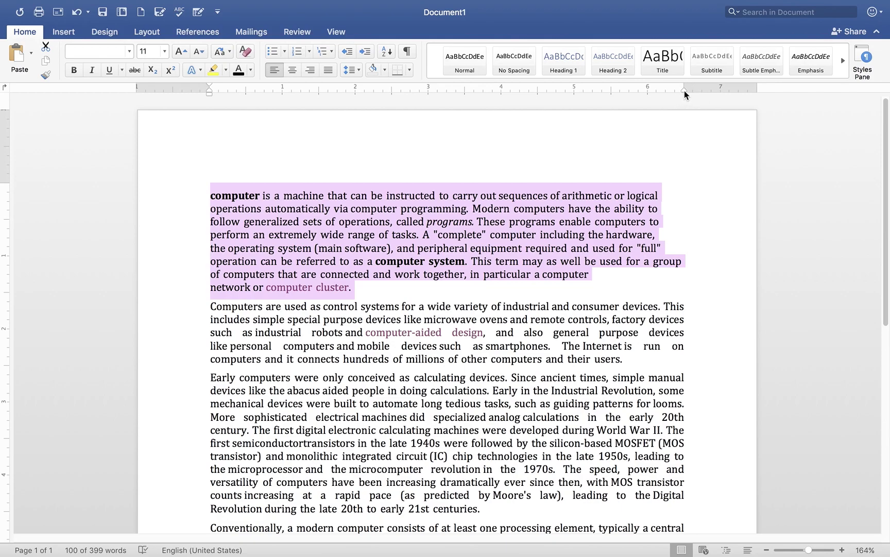
mouse_move(685, 90)
left_mouse_down()
mouse_move(611, 100)
mouse_move(684, 94)
left_mouse_up()
Step: Increase the opening paragraph's left indent by four levels
left_click(362, 52)
left_click(362, 52)
left_click(362, 51)
left_click(362, 52)
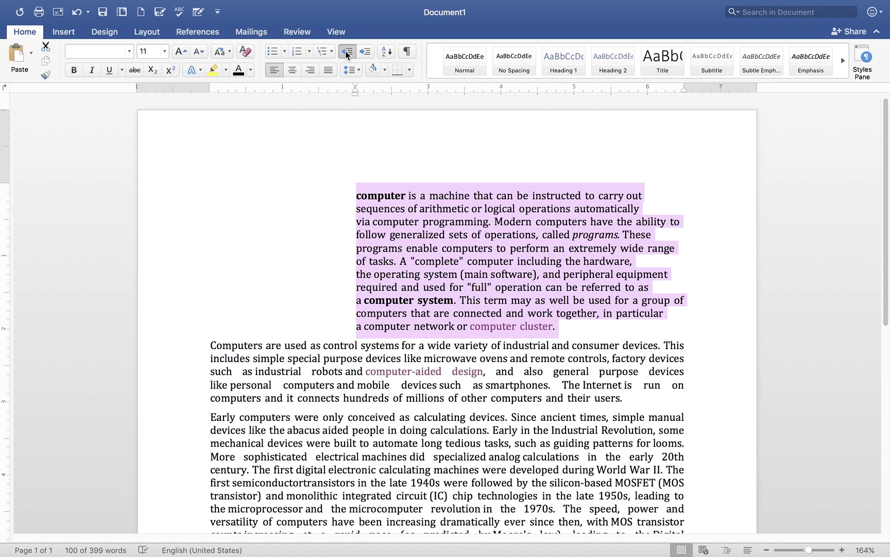
Step: Decrease the opening paragraph's indent by four levels, back to the page margin
left_click(347, 51)
left_click(347, 51)
left_click(347, 51)
left_click(347, 51)
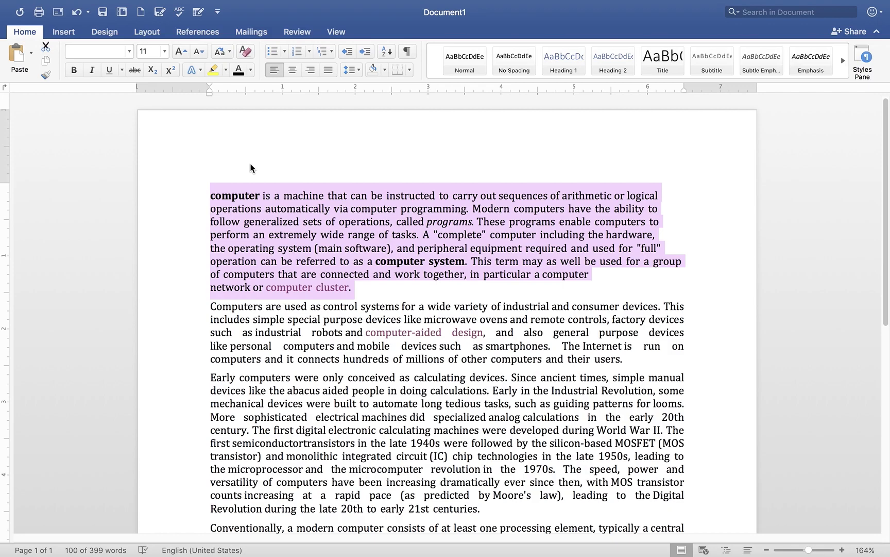
Step: Insert a cover page before the text using the built-in Crop design
left_click(64, 33)
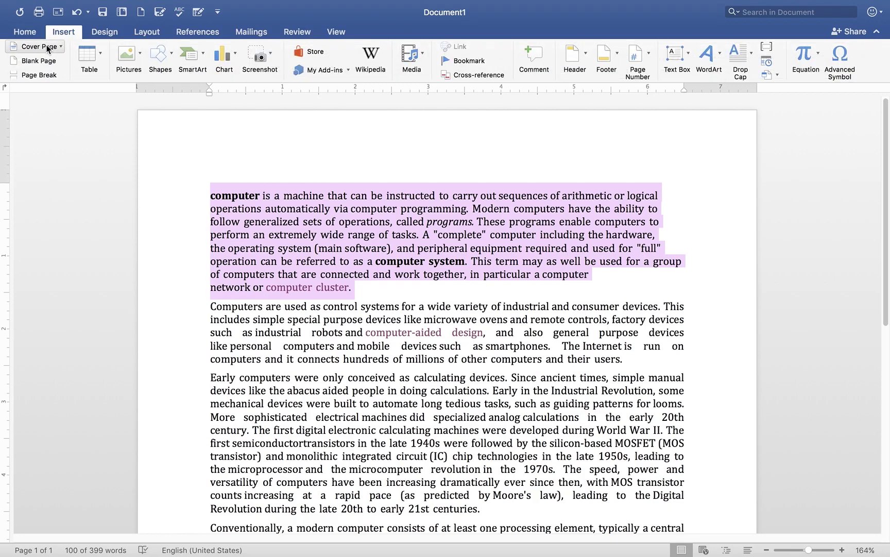
left_click(215, 195)
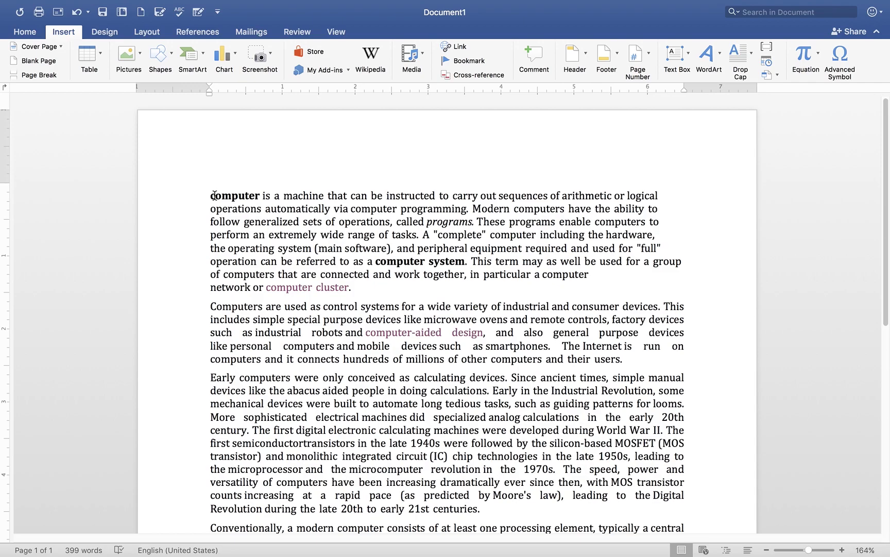
left_click(49, 48)
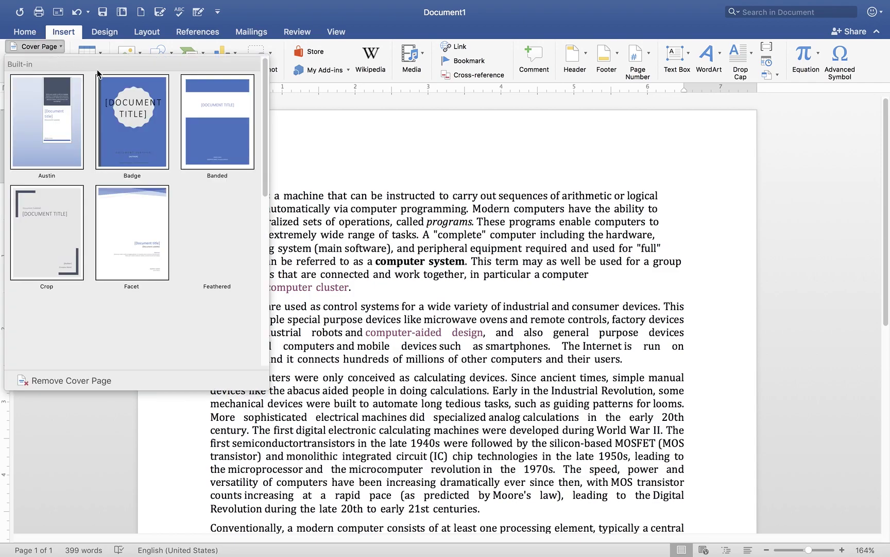
left_click(67, 242)
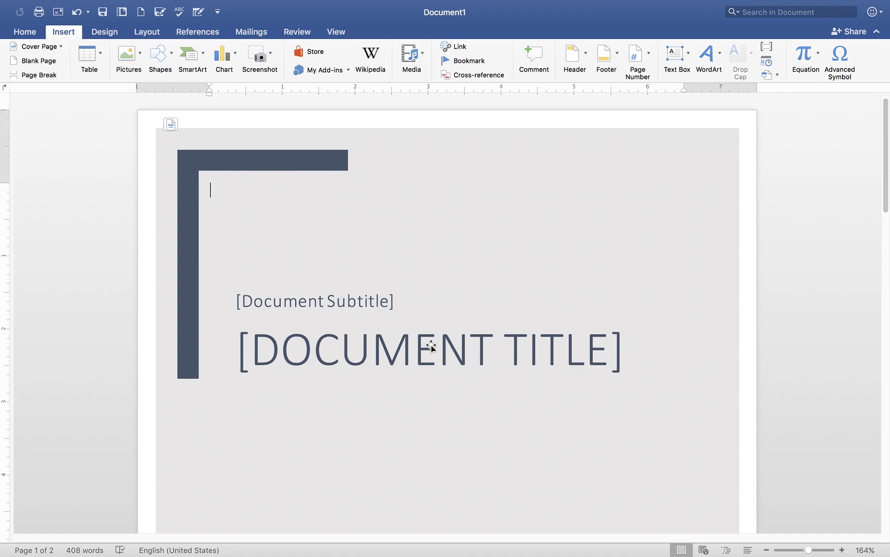
Step: Fill in the cover page's subtitle as MS-Word and its title as COMPUTER PROGRAM
left_click(369, 299)
left_click(371, 300)
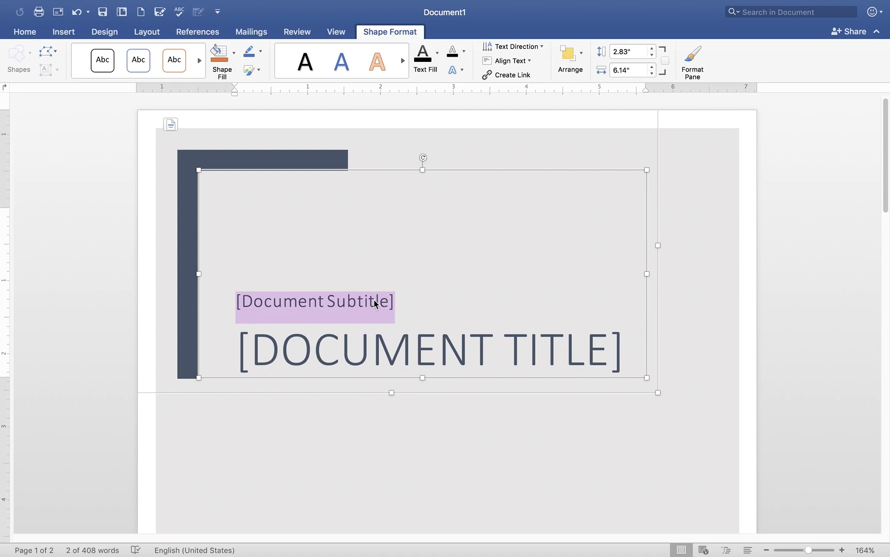
type("MS-Word")
left_click(283, 352)
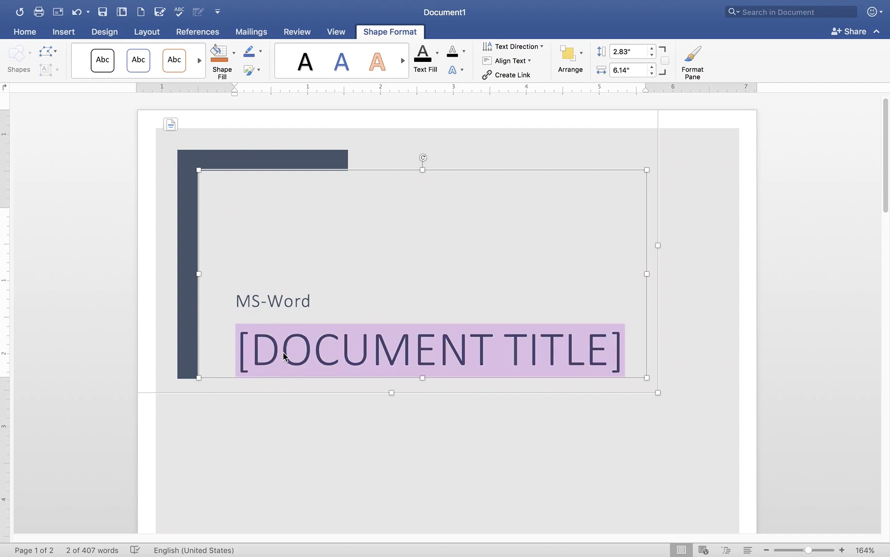
type("COM")
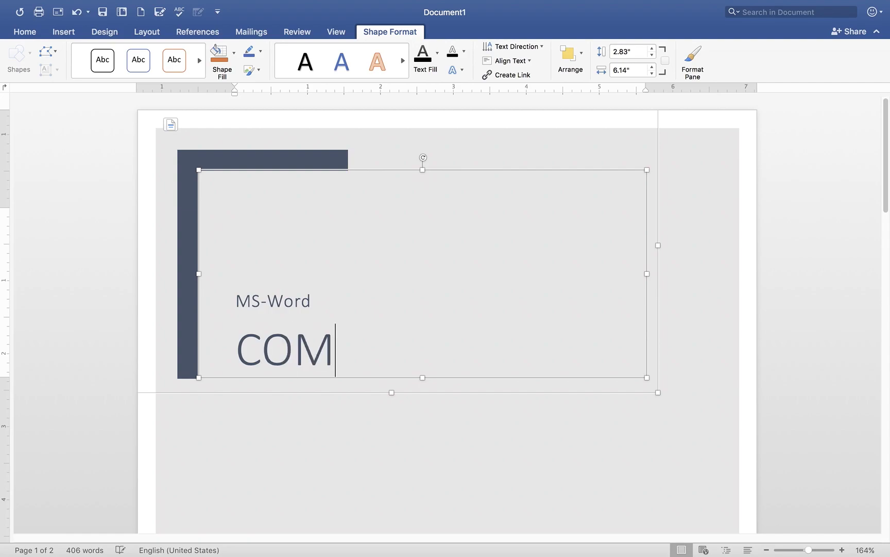
type("PUTER ")
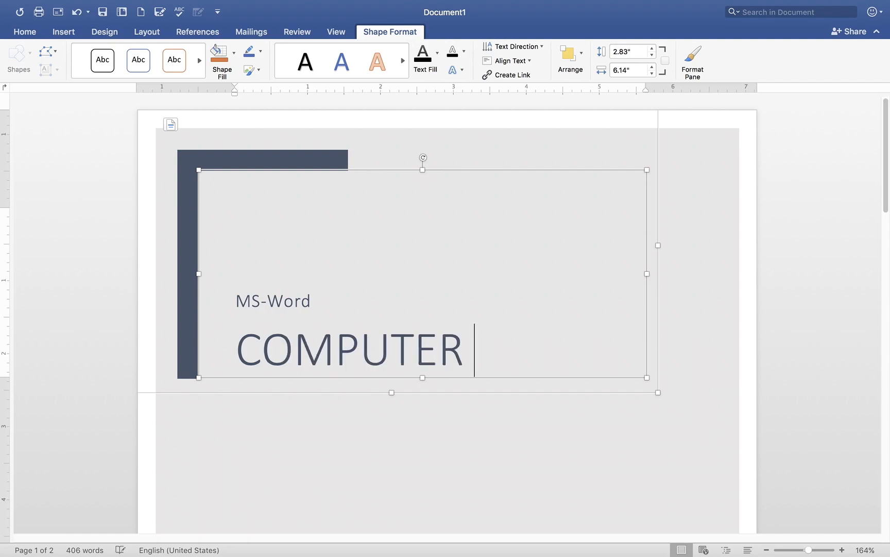
type("PROGRAM")
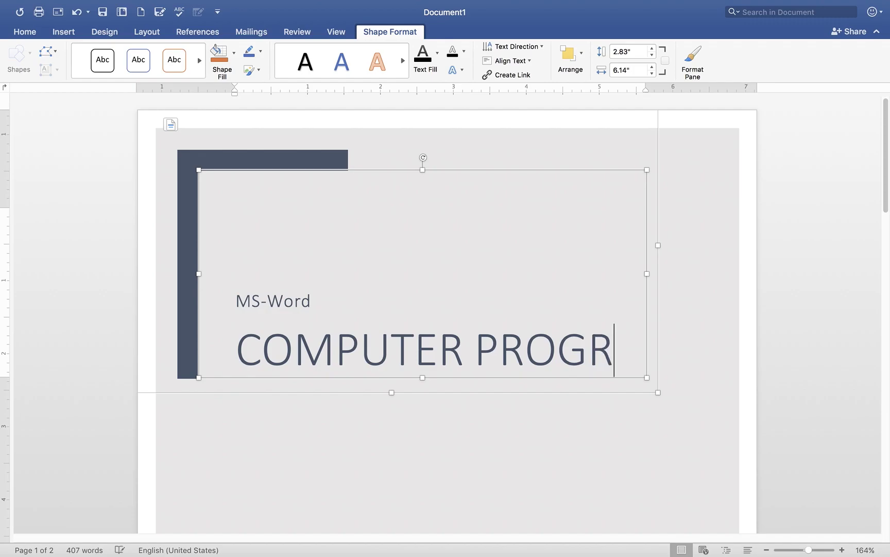
Step: Reduce the cover page title COMPUTER PROGRAM to 36 pt so that it fits on one line
left_click_drag(254, 313, 427, 342)
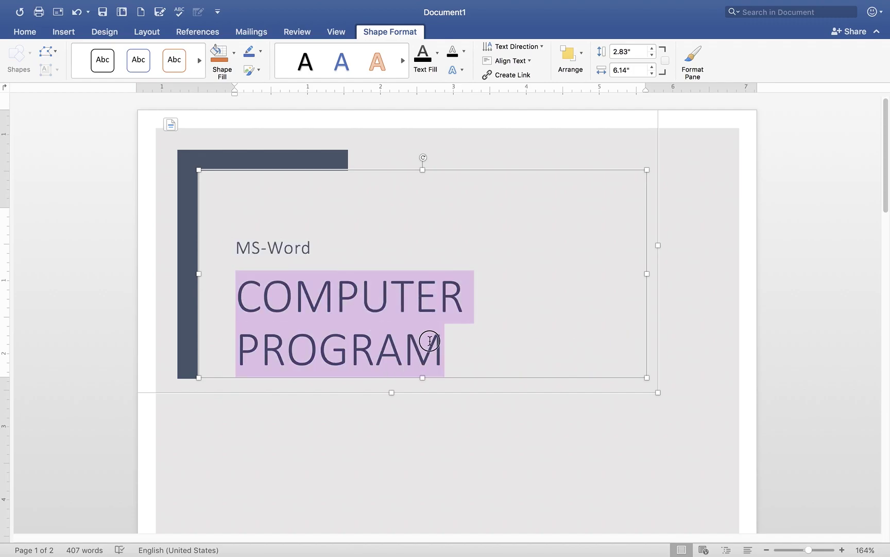
left_click(25, 32)
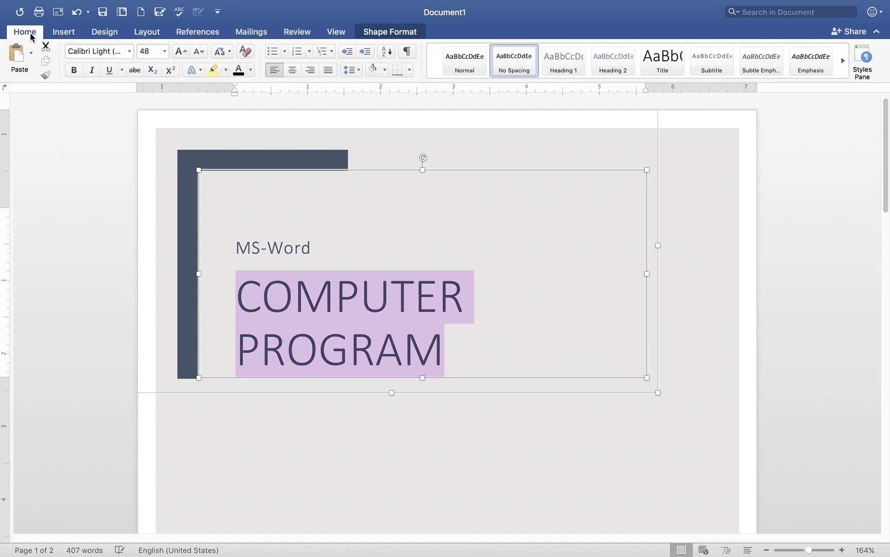
left_click(199, 51)
left_click(199, 52)
left_click(182, 52)
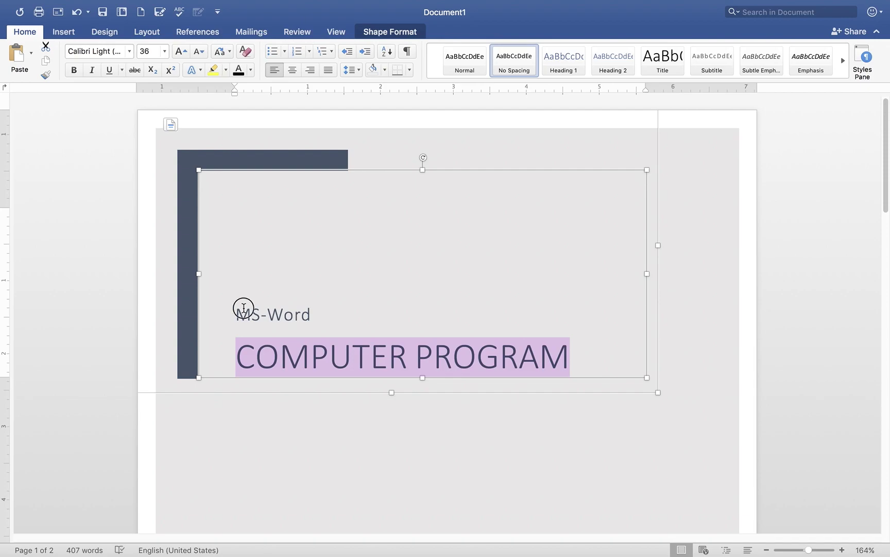
Step: Enlarge the cover page subtitle MS-Word to 22 pt
left_click_drag(241, 309, 328, 307)
left_click(181, 52)
left_click(180, 52)
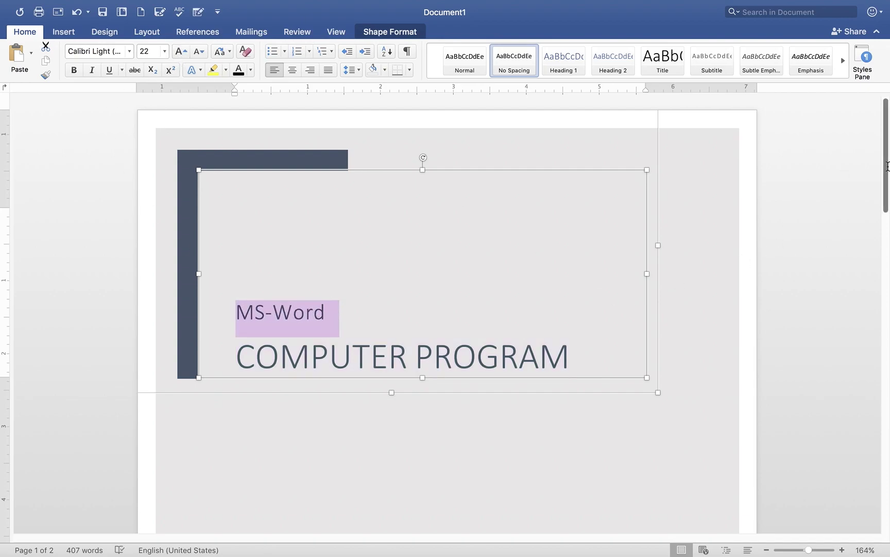
left_click(683, 337)
Step: Replace the company name placeholder at the bottom of the cover page with "Student Name: ABC"
left_click_drag(883, 186, 883, 311)
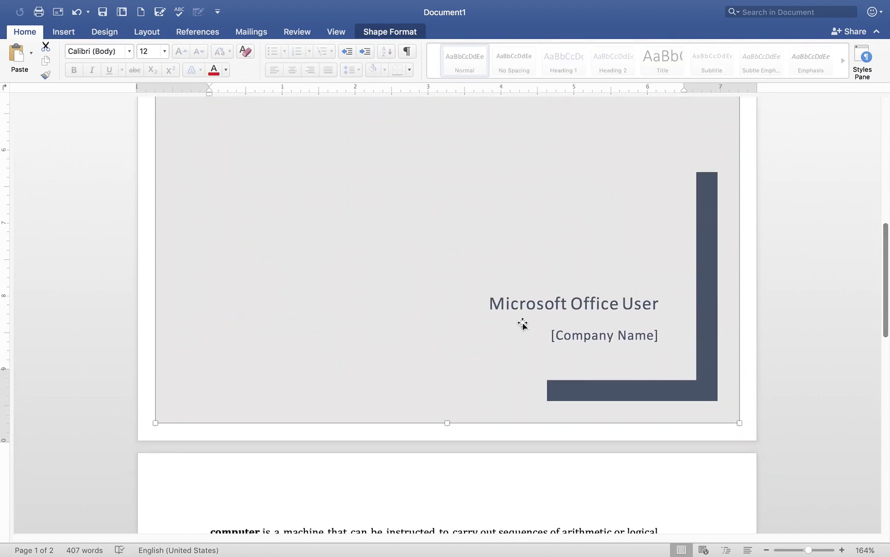
left_click(559, 334)
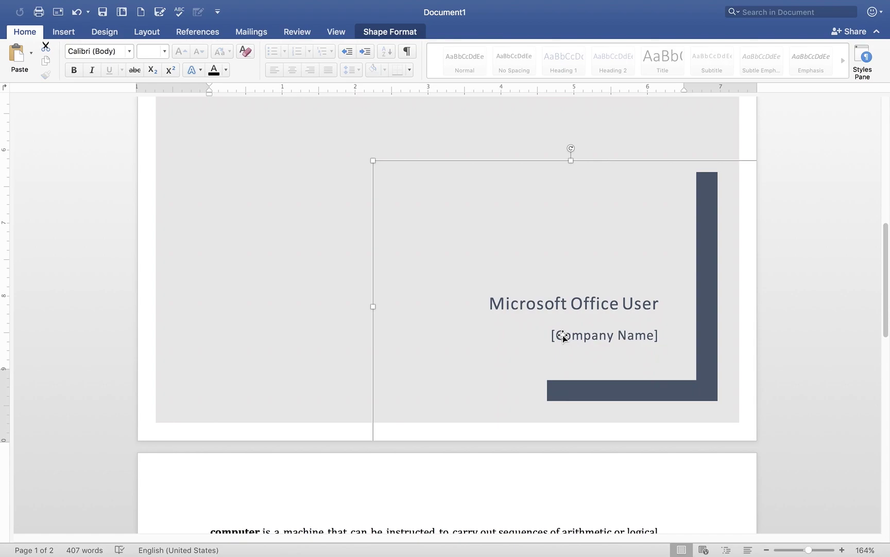
left_click(563, 335)
type("s")
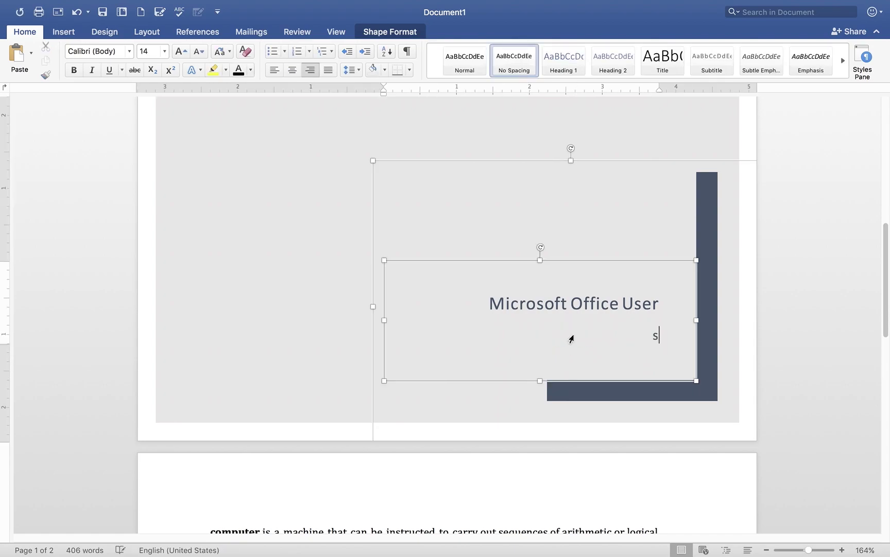
key("BackSpace")
type("Student n")
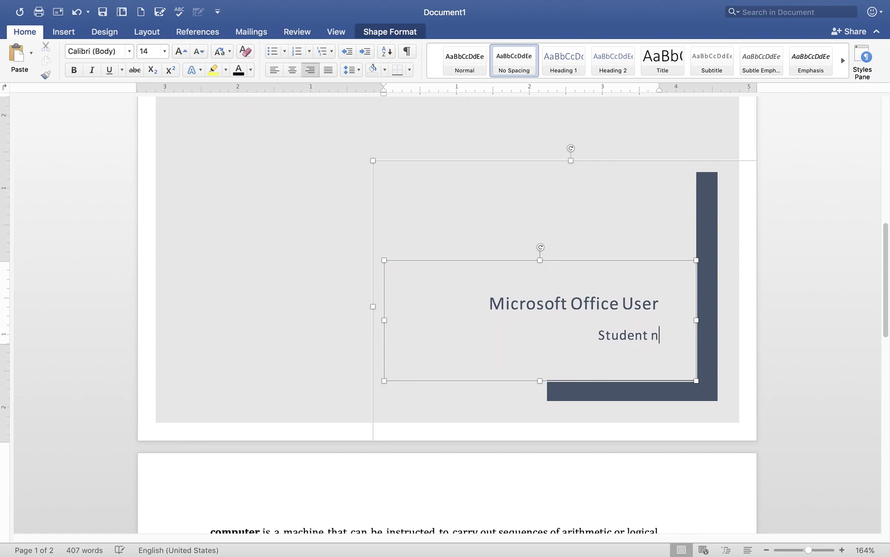
type("ame")
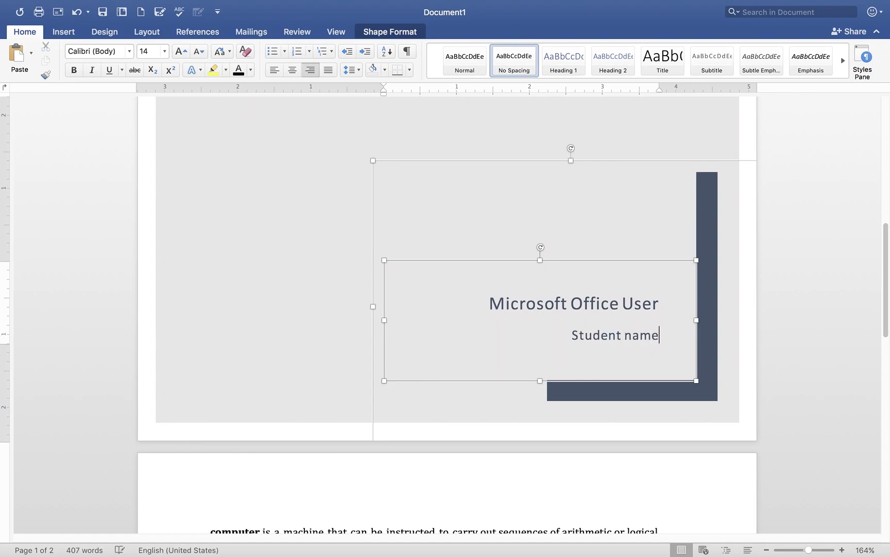
key("BackSpace")
key("BackSpace")
key("BackSpace")
key("BackSpace")
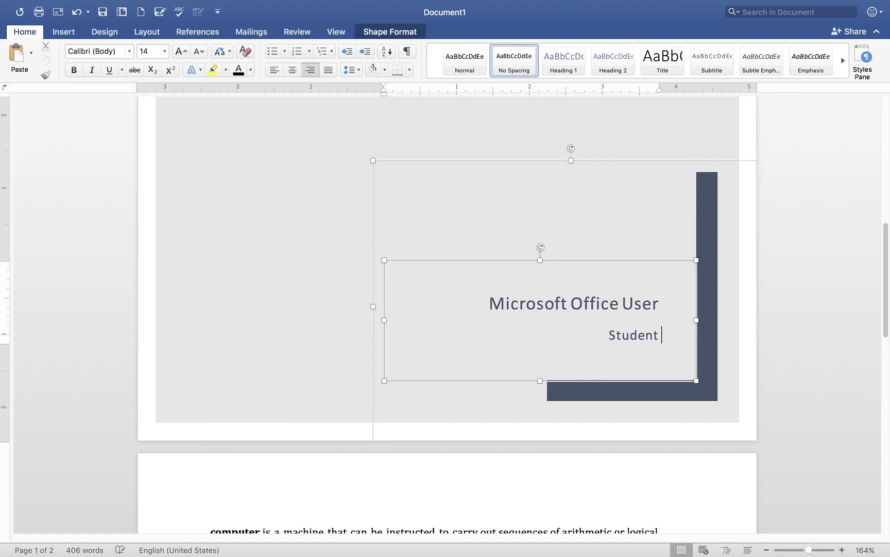
type("N")
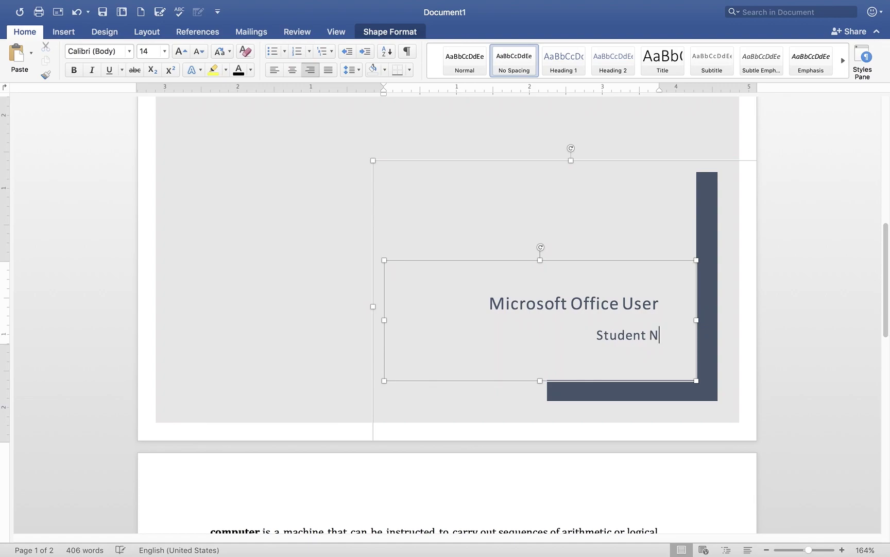
type("ame")
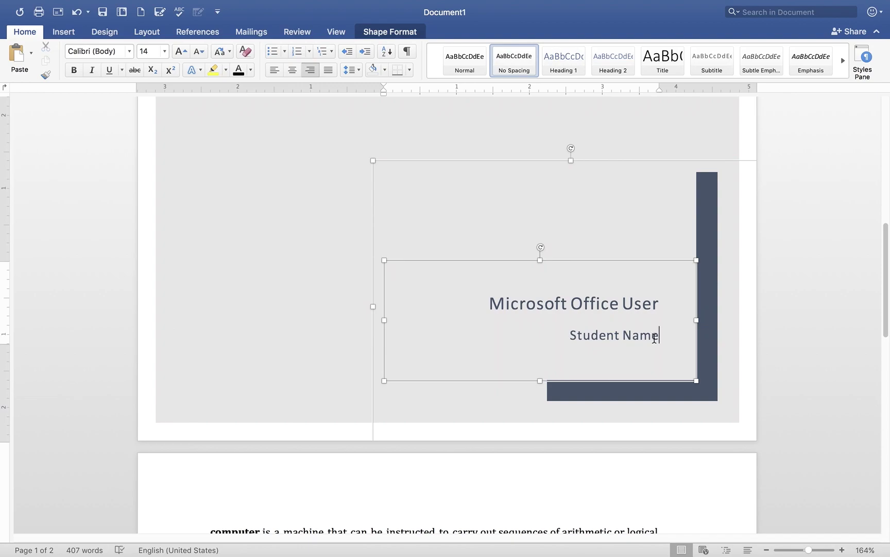
type(": ABC")
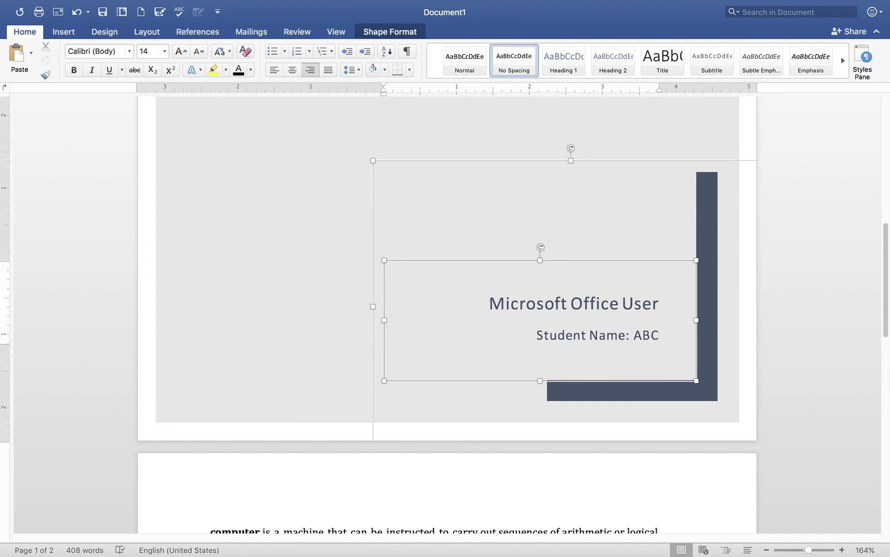
left_click(771, 223)
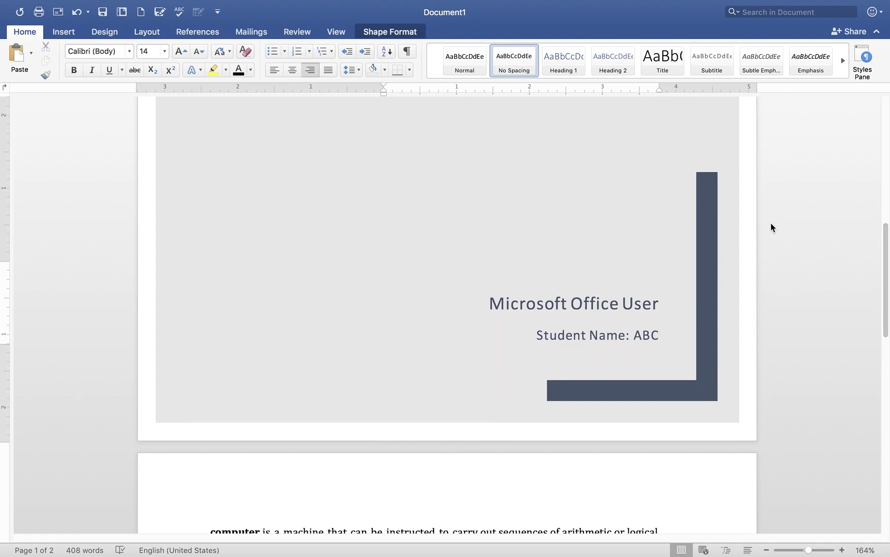
left_click_drag(885, 205, 884, 175)
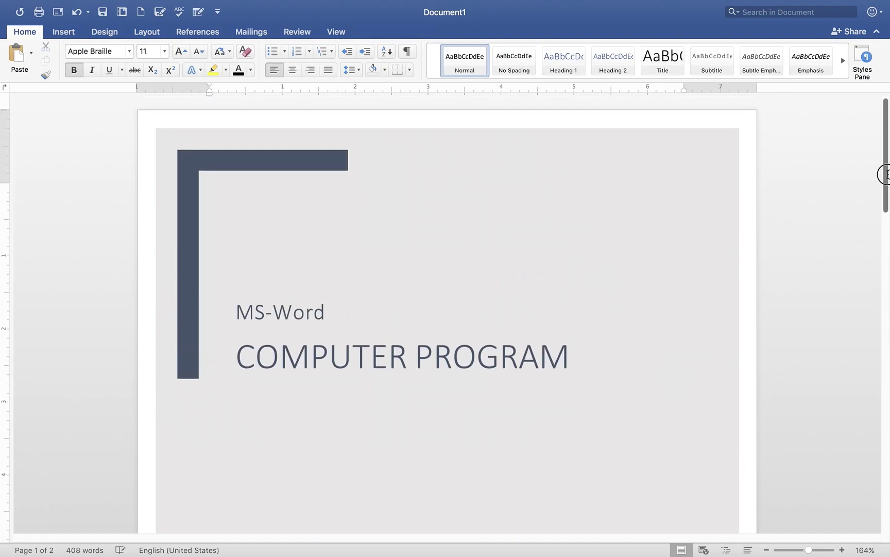